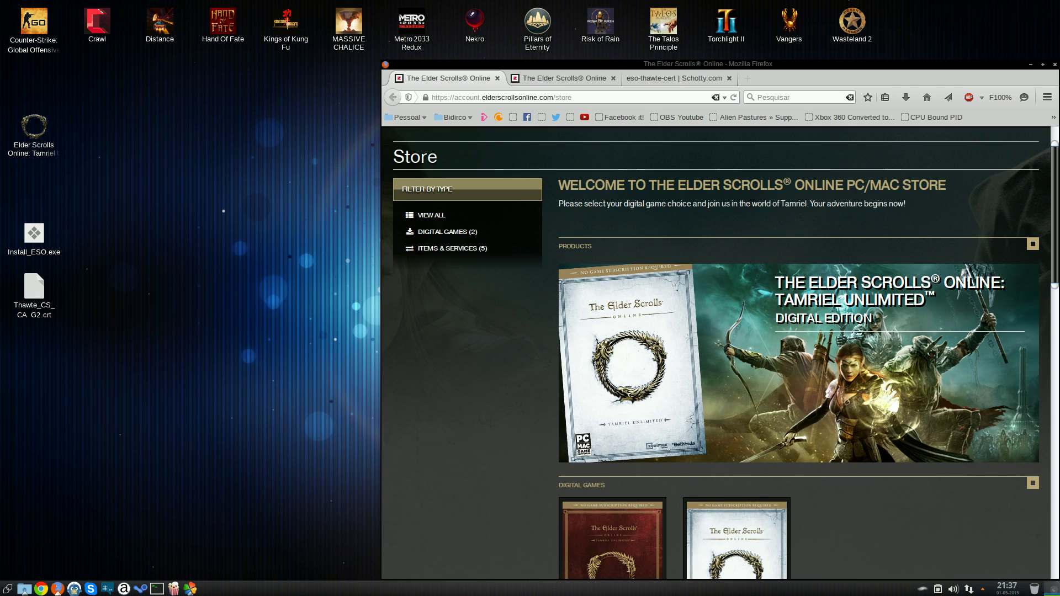
Scroll the ESO store page to the Digital Imperial Edition (€79.99) and Digital Edition (€54.99) prices
scroll(559, 358, down, 3)
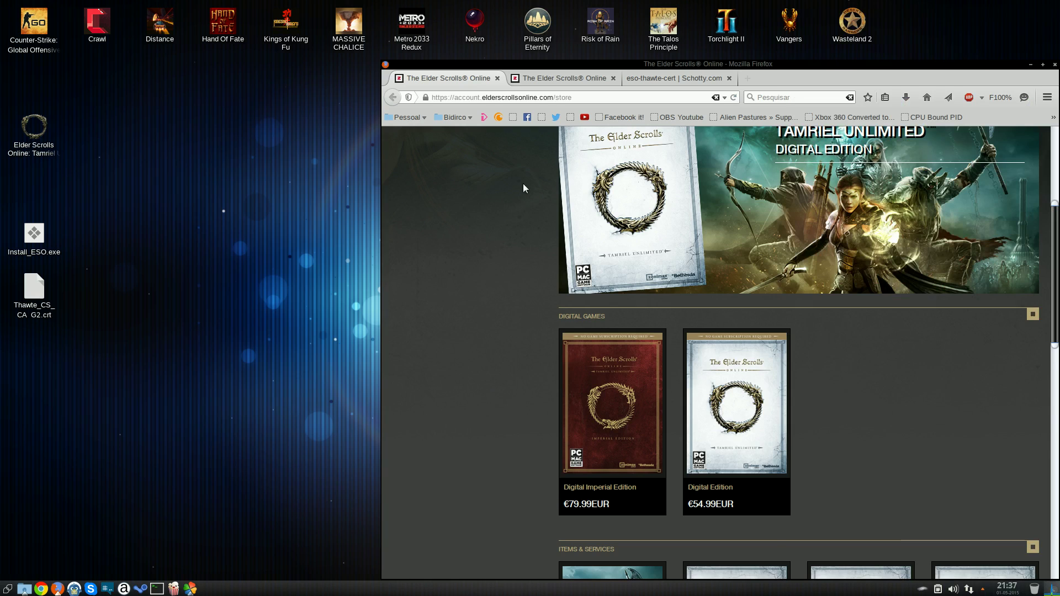
Glance at the Schotty.com eso-thawte-cert tab, then return to the ESO My Account page showing Active membership
click(541, 80)
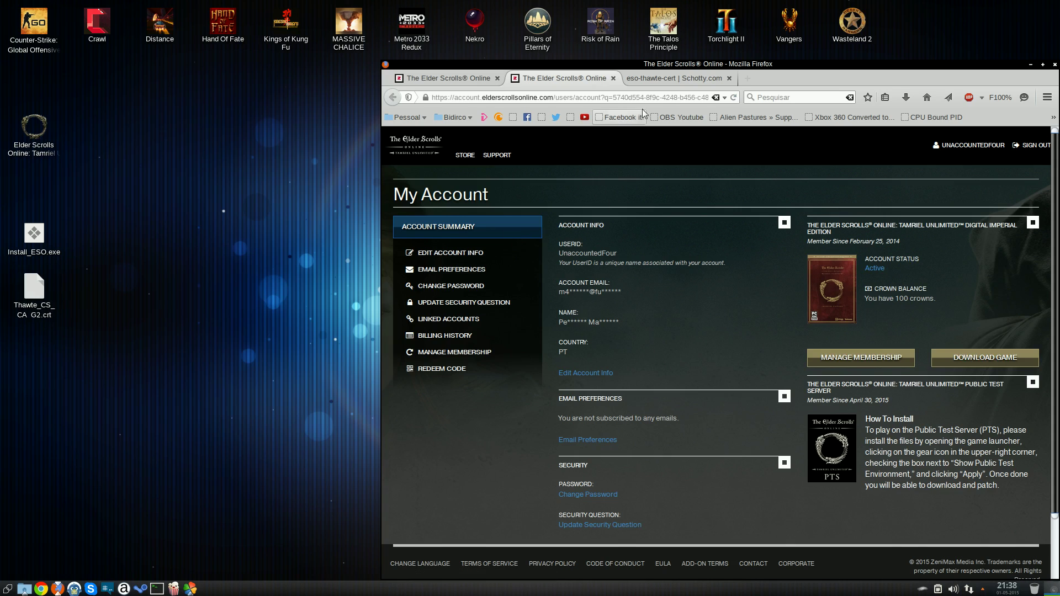
click(655, 82)
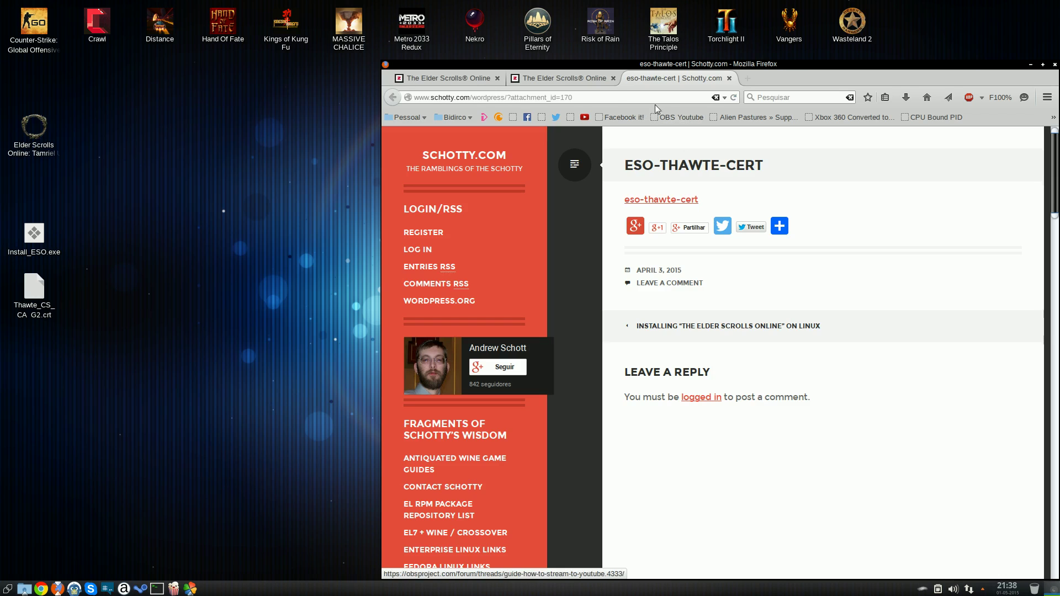
click(563, 77)
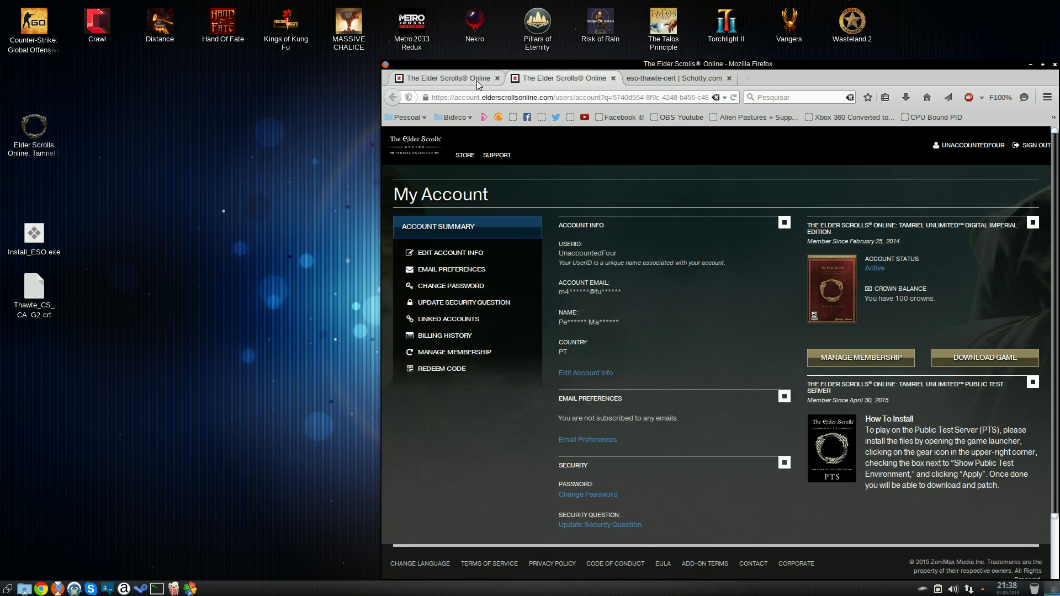
In PlayOnLinux, search the install catalogue for 'elder', select The Elder Scrolls Online, and choose to install an unlisted program
click(191, 588)
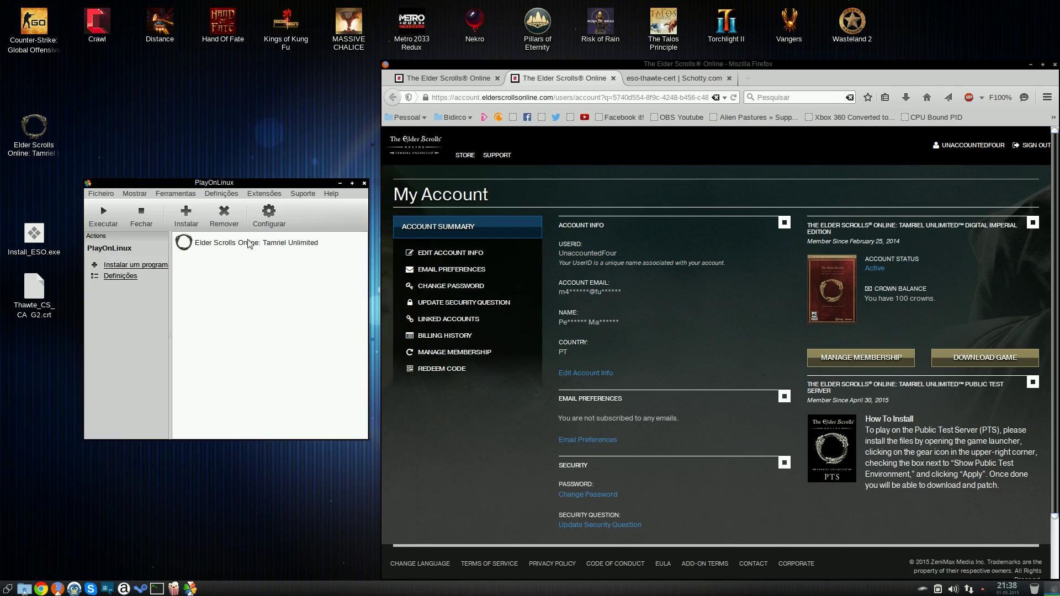
click(187, 219)
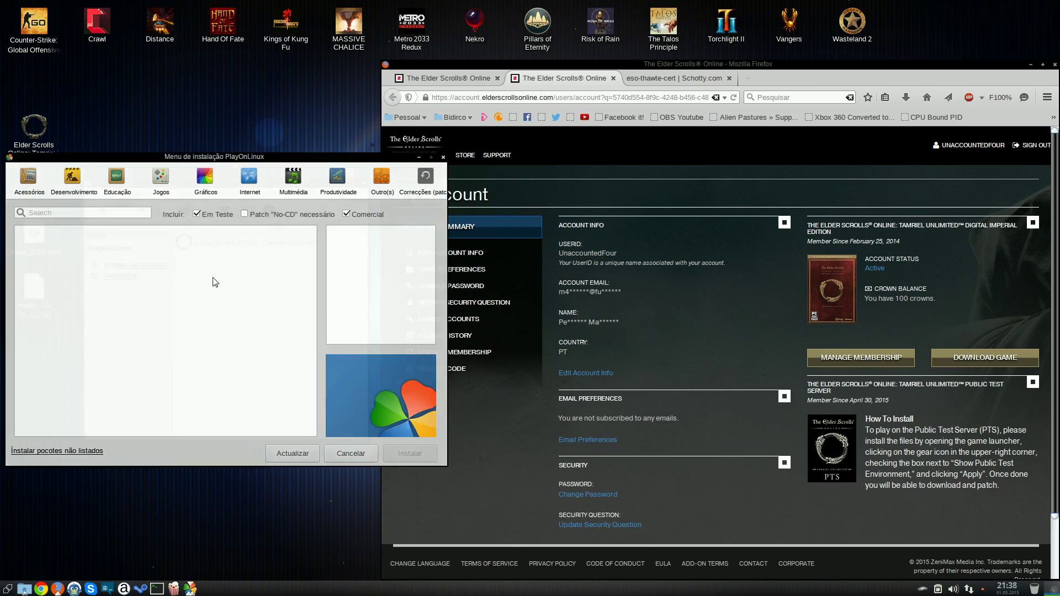
click(114, 211)
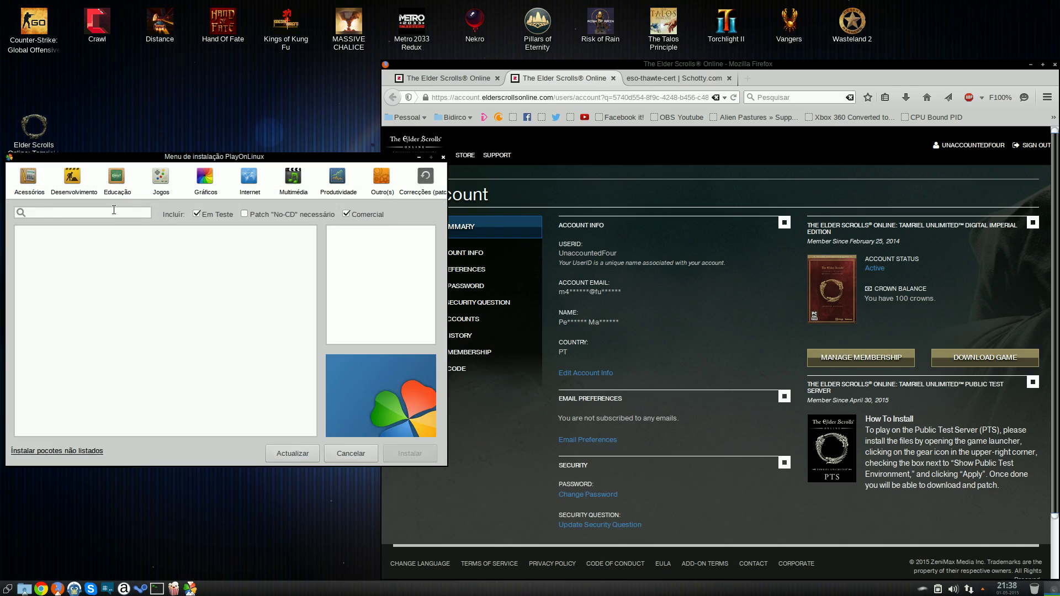
text(elder)
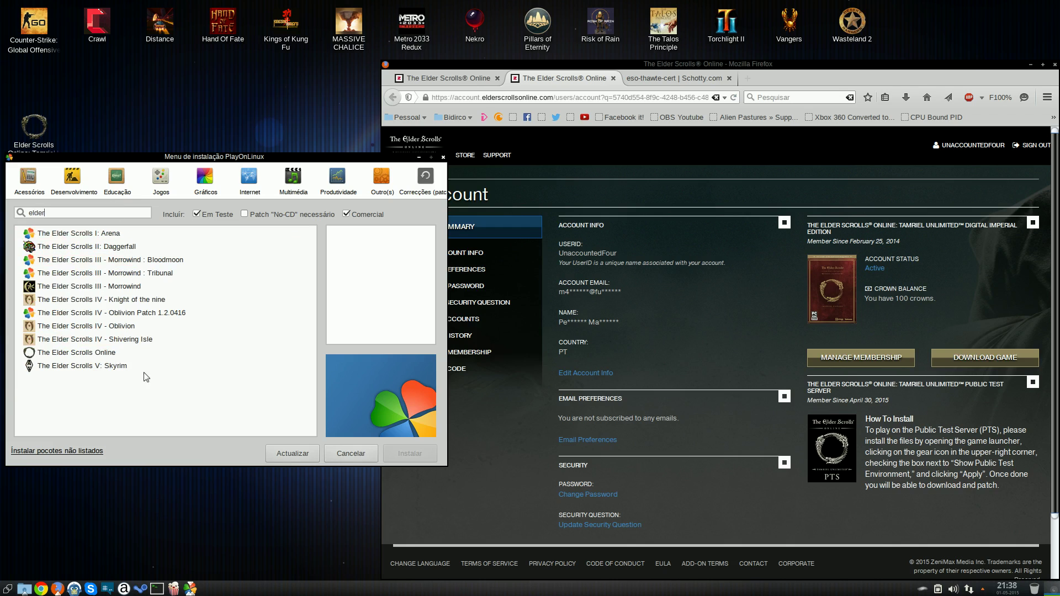
click(108, 352)
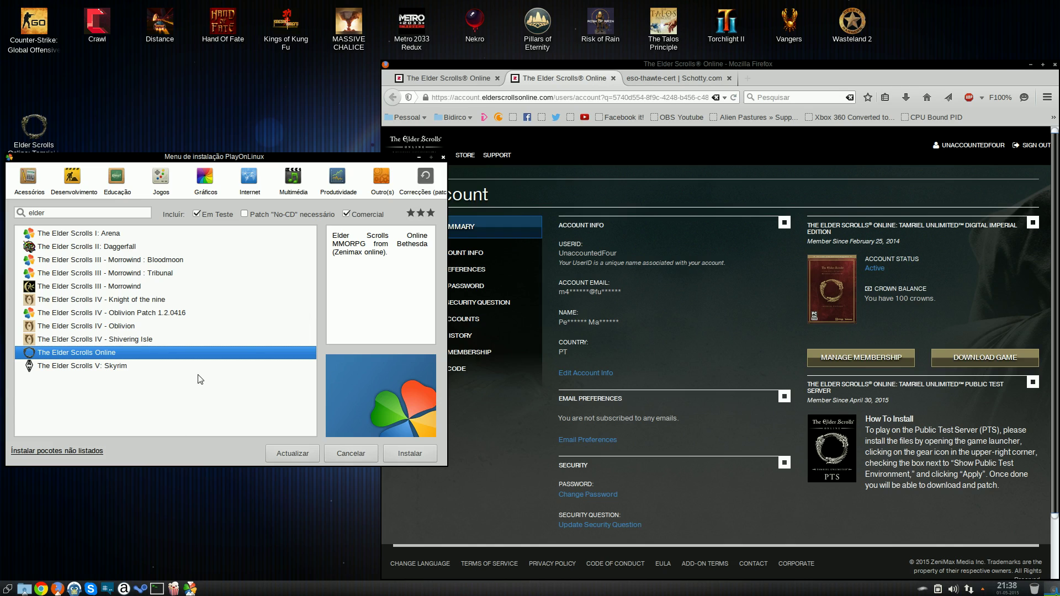
click(66, 451)
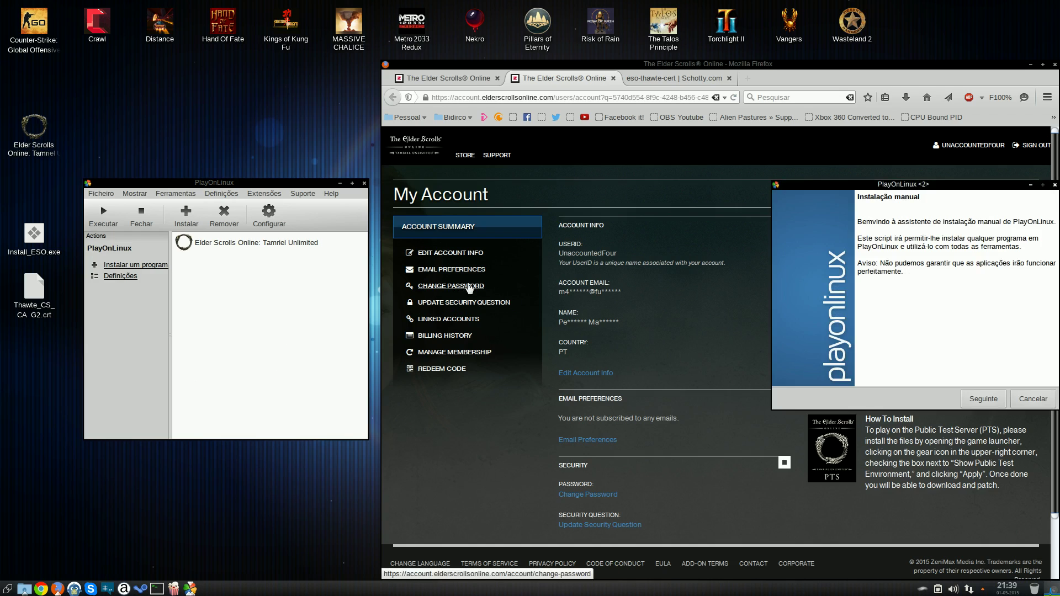
Create a new 64-bit Windows virtual drive named 'esotu' with no extra pre-install options
click(983, 398)
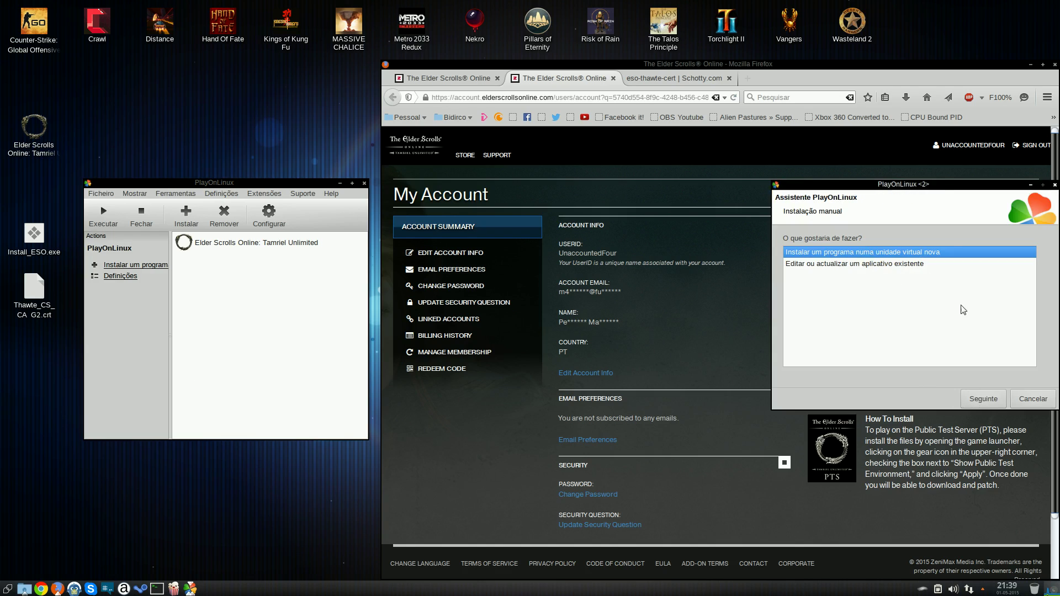
drag(938, 191, 645, 196)
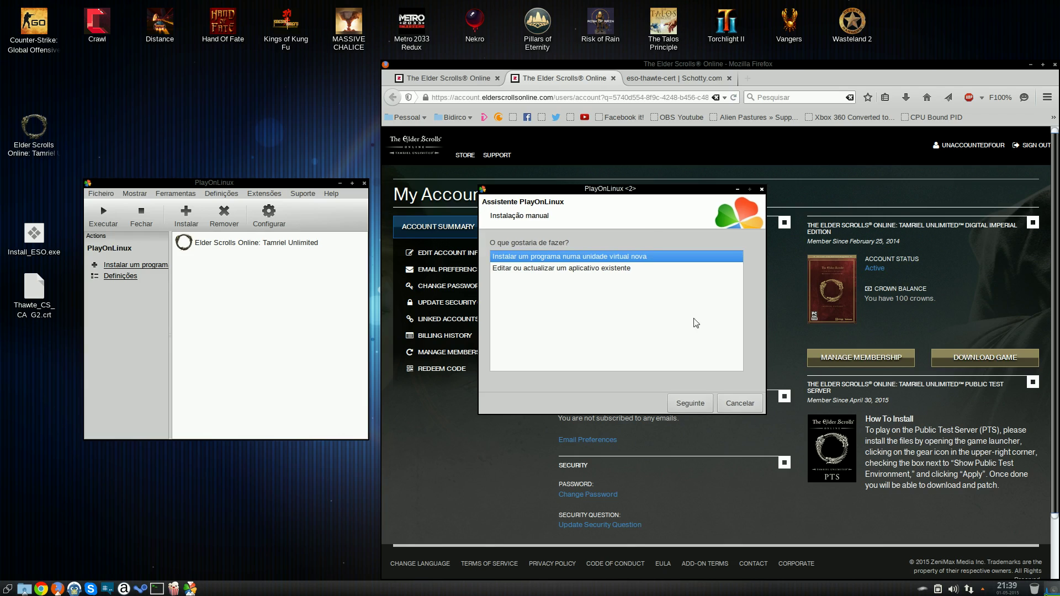
click(690, 403)
click(542, 265)
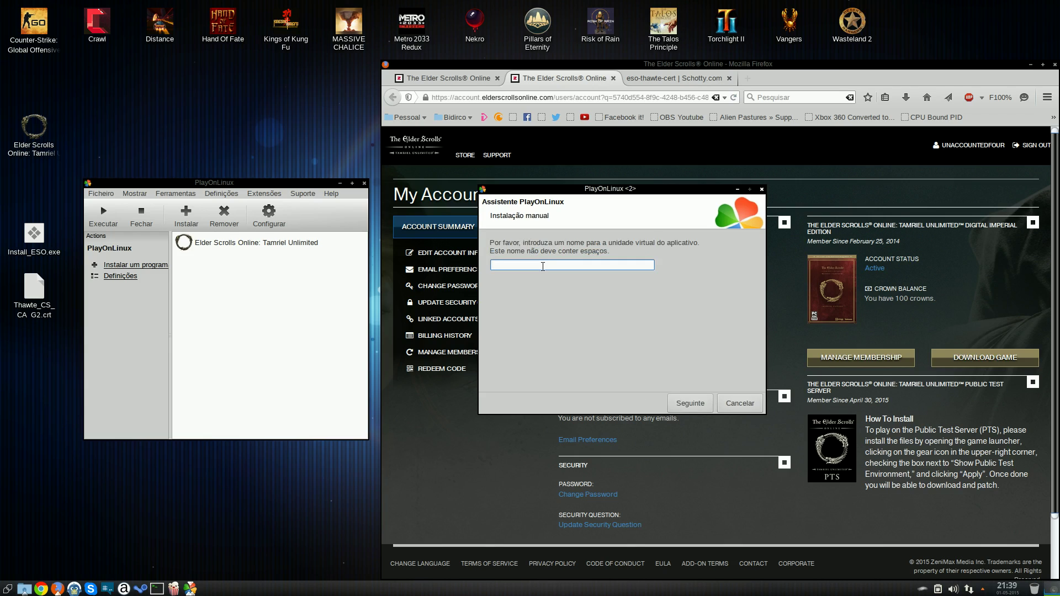
text(esotu)
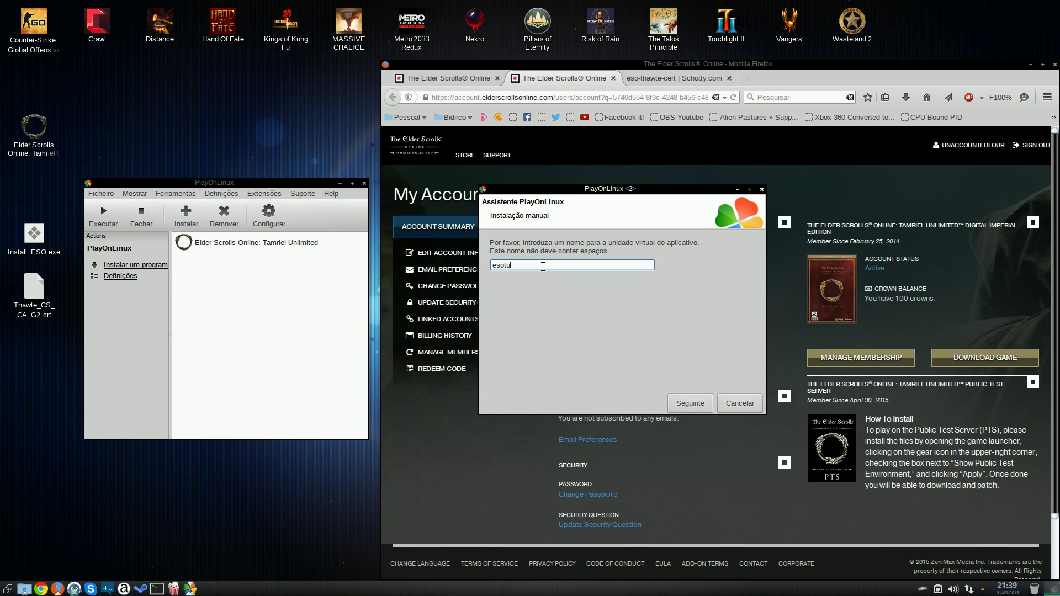
click(685, 401)
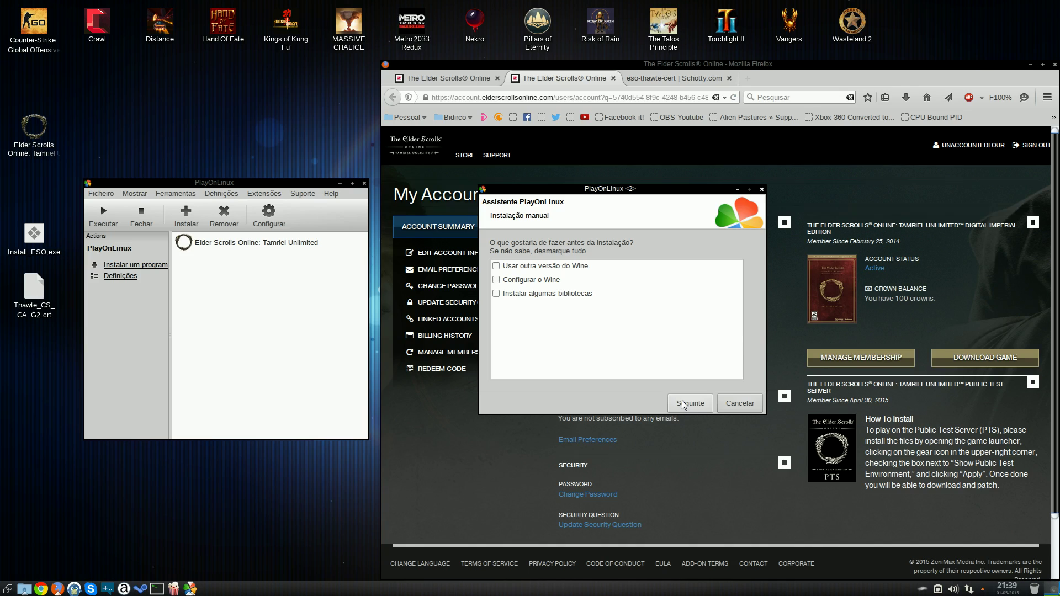
click(683, 405)
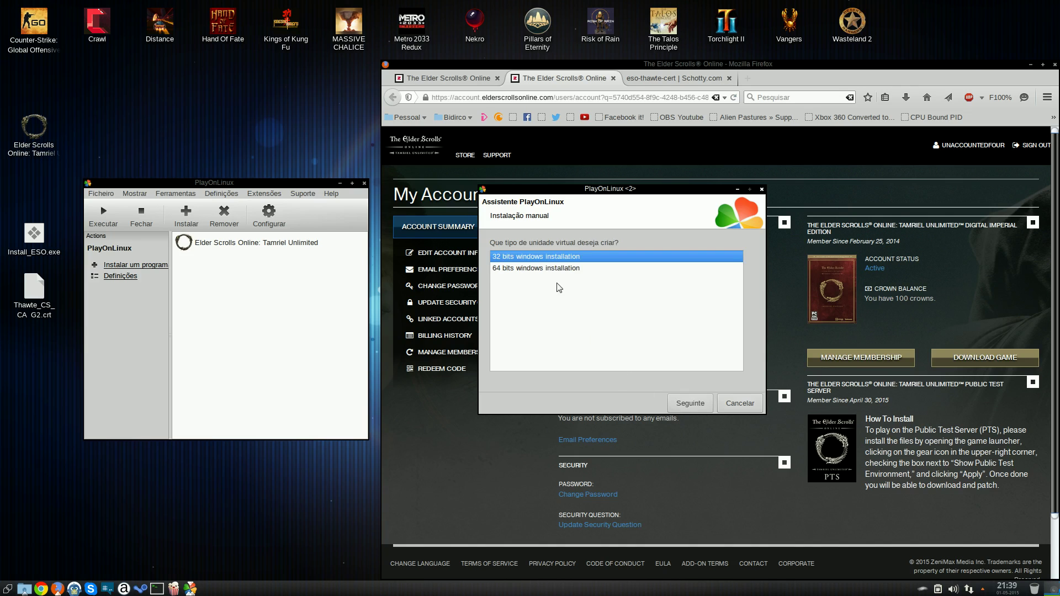
click(550, 268)
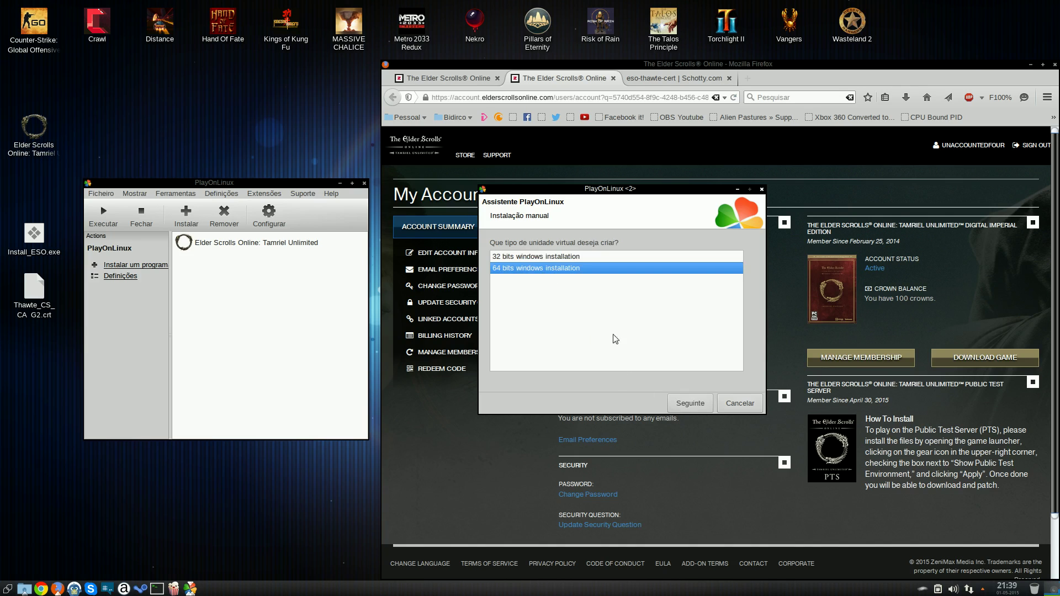
click(682, 401)
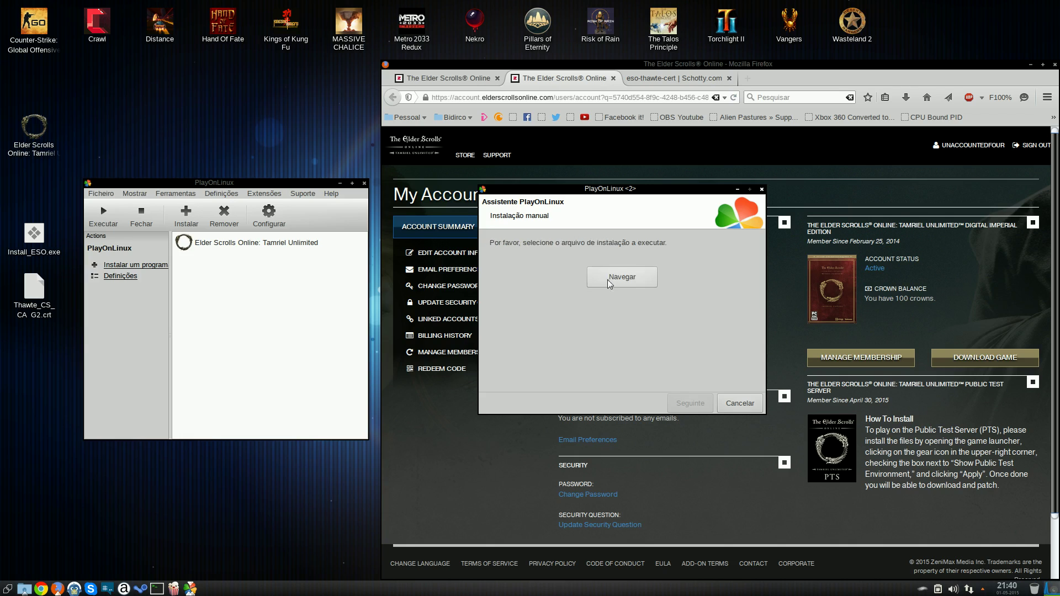
Choose Install_ESO.exe from the Desktop as the setup file and run it
click(610, 270)
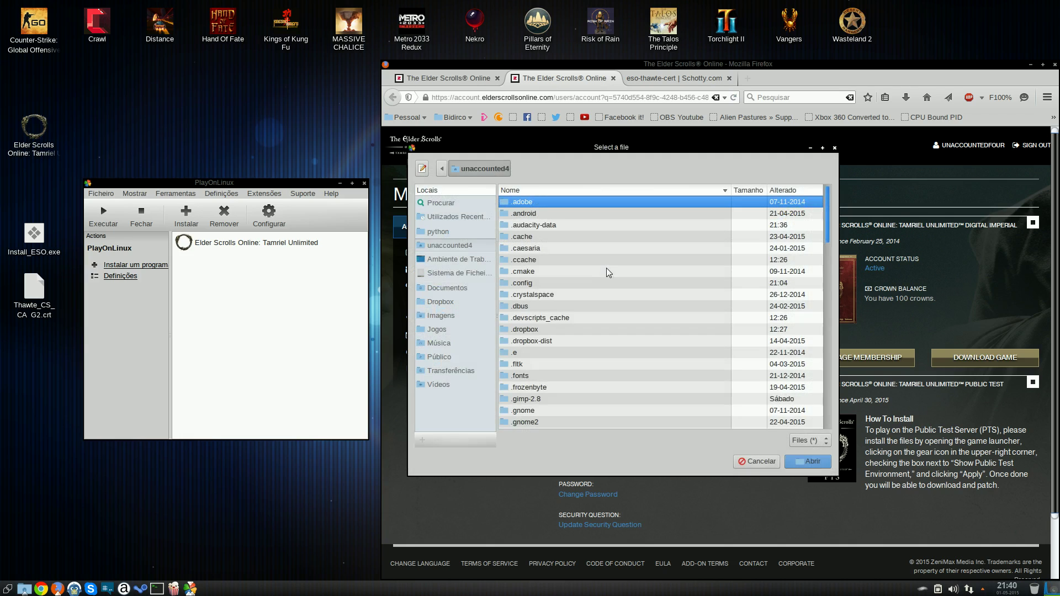
click(452, 260)
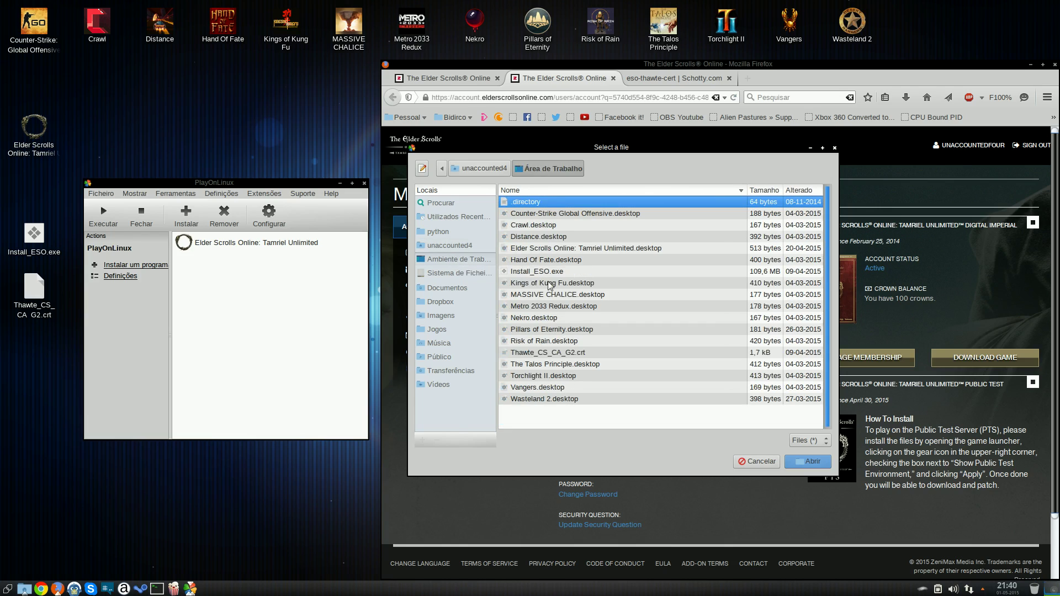
click(538, 273)
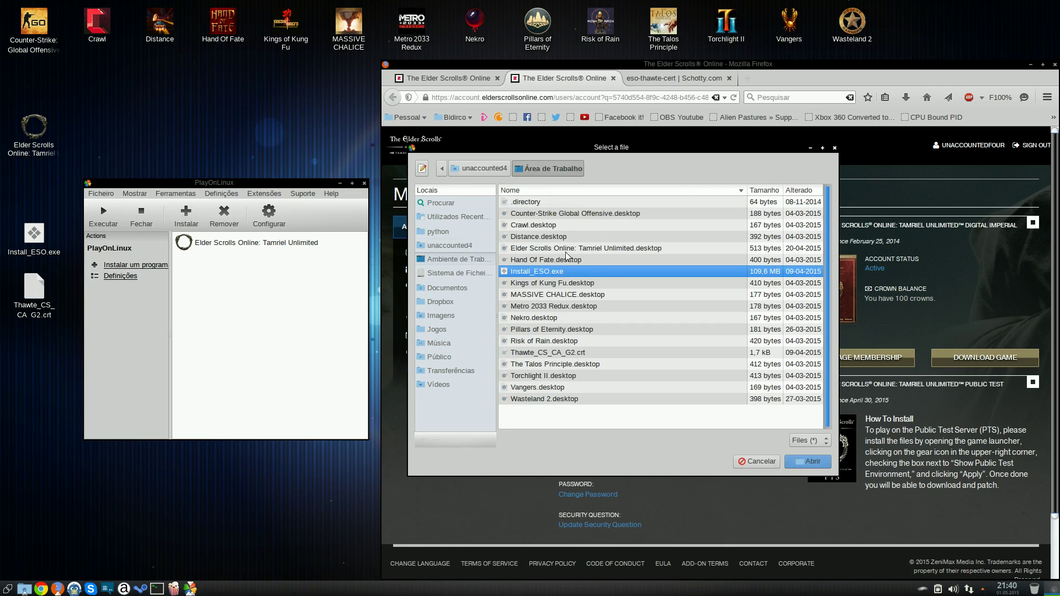
click(796, 461)
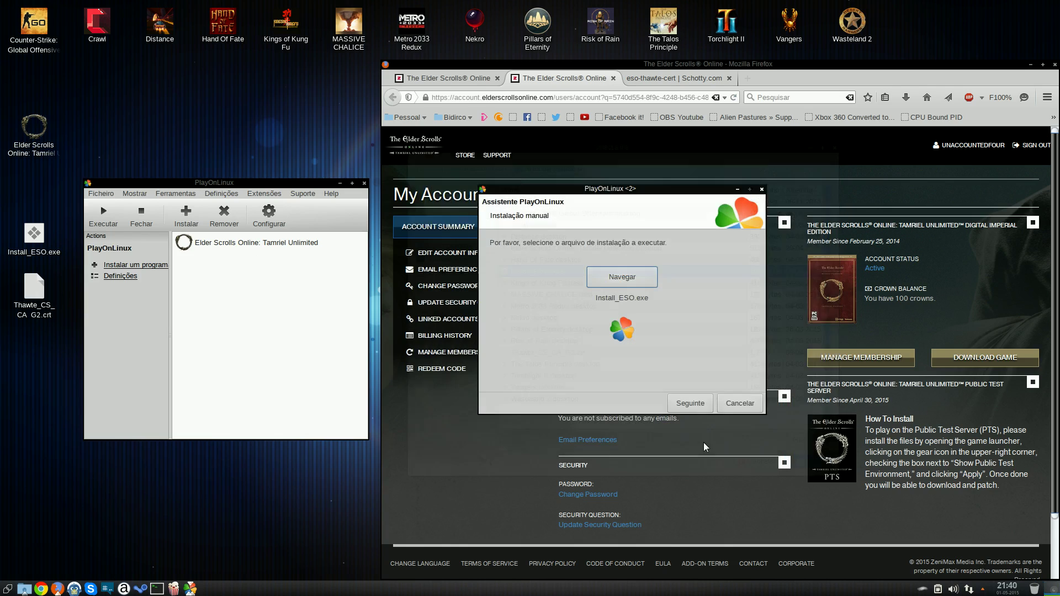
click(682, 407)
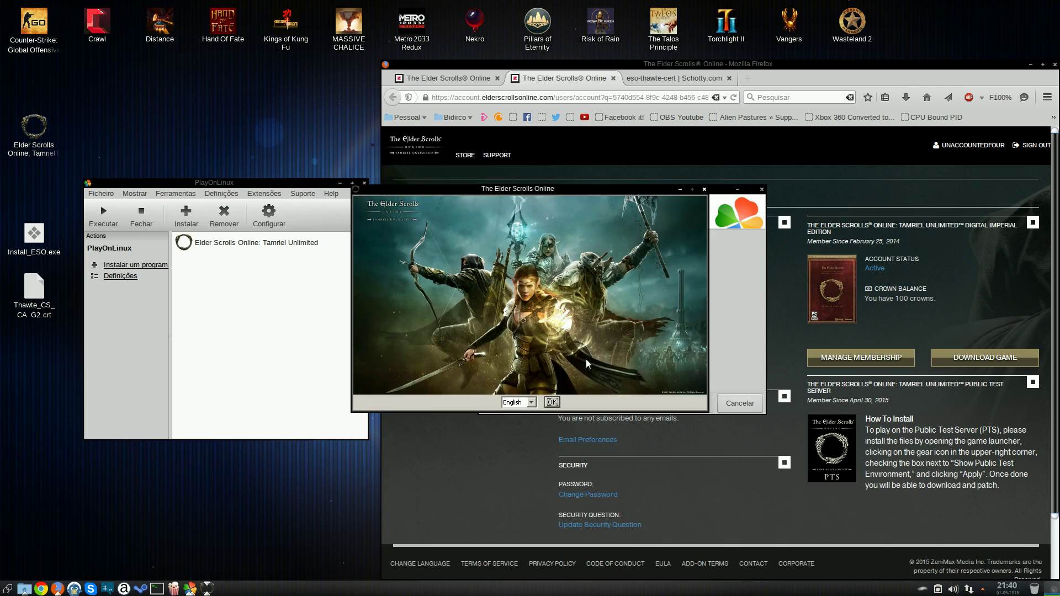
Keep English as installer language, pass the welcome page, and agree to the EULA
click(552, 402)
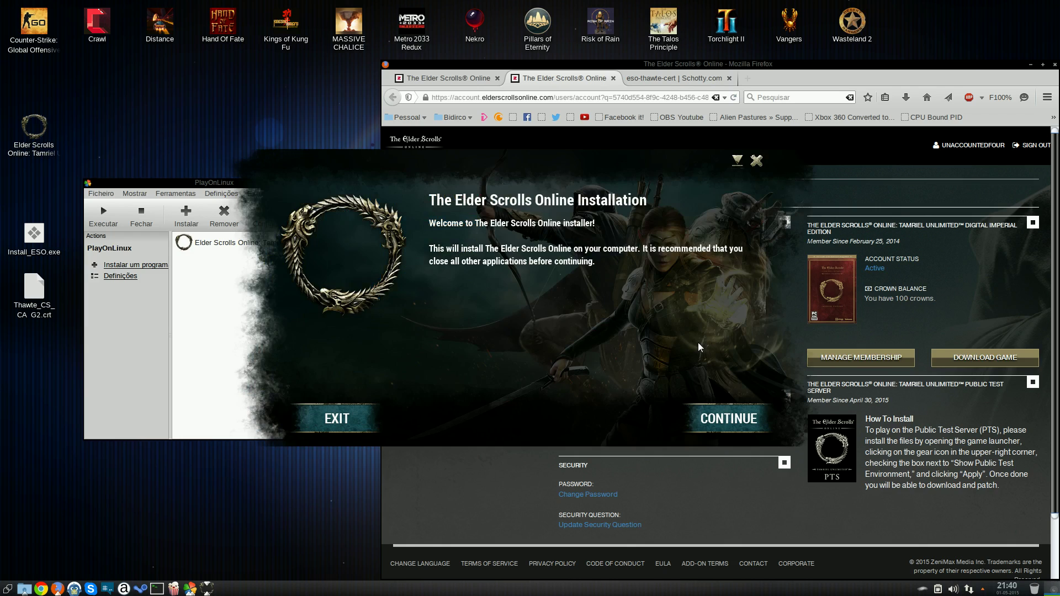
click(719, 420)
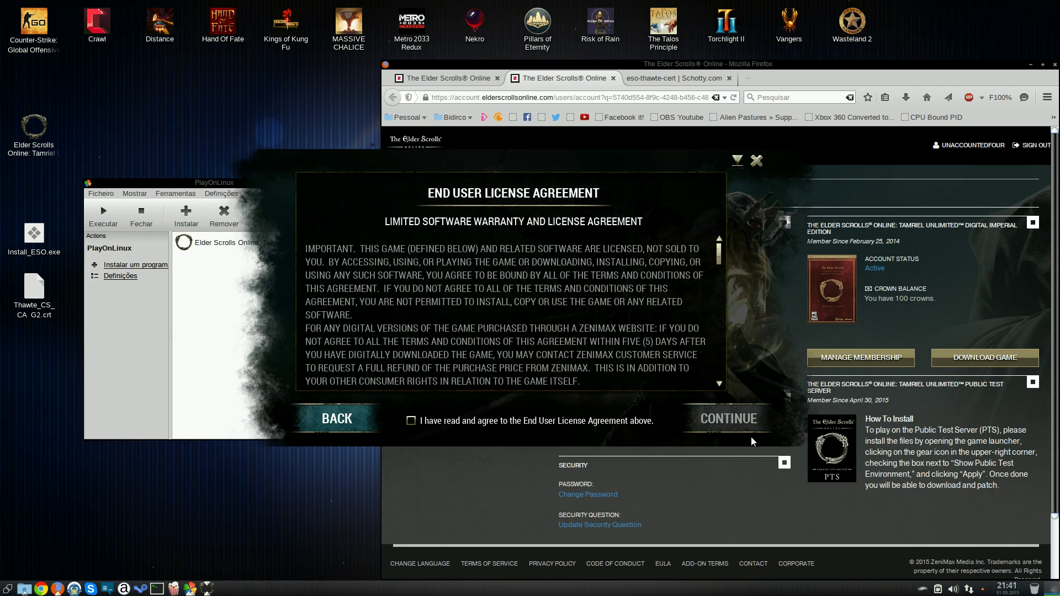
click(411, 420)
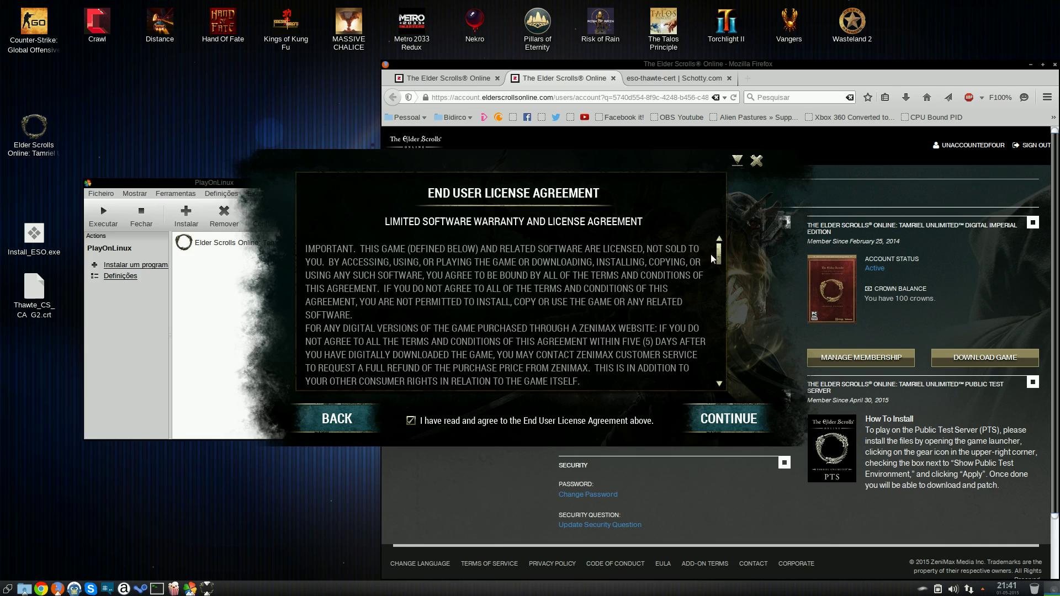
scroll(716, 332, down, 15)
scroll(715, 329, up, 5)
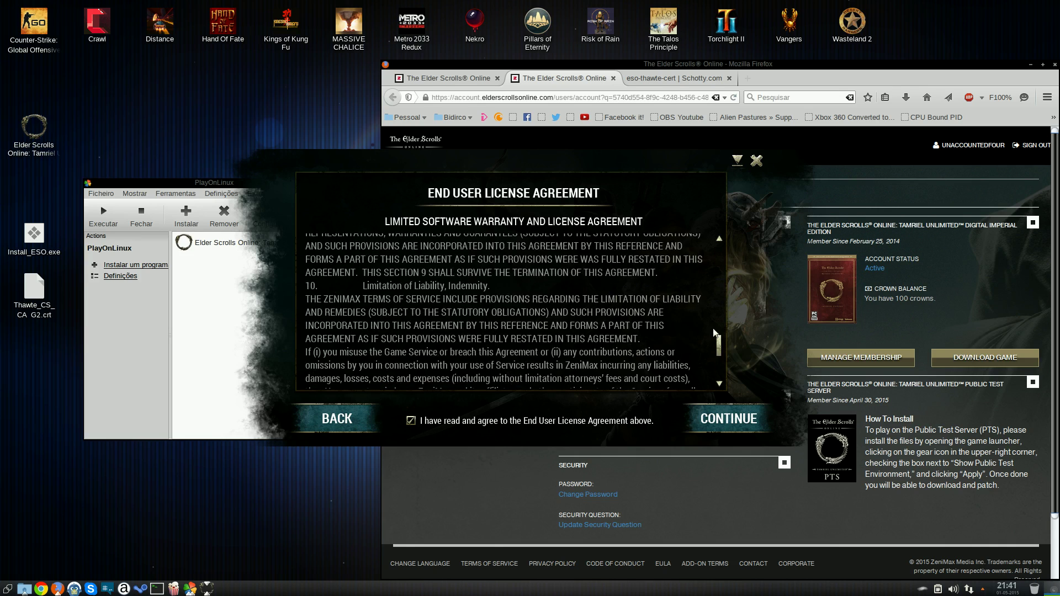
click(725, 425)
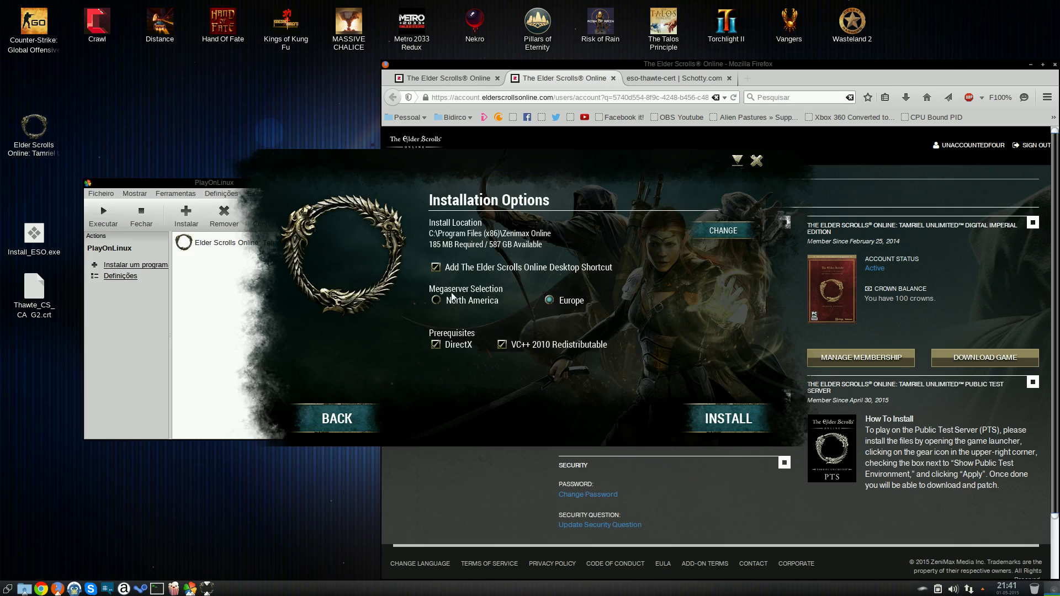
Install the game without a desktop shortcut, using the North America megaserver
click(436, 268)
click(437, 301)
click(703, 409)
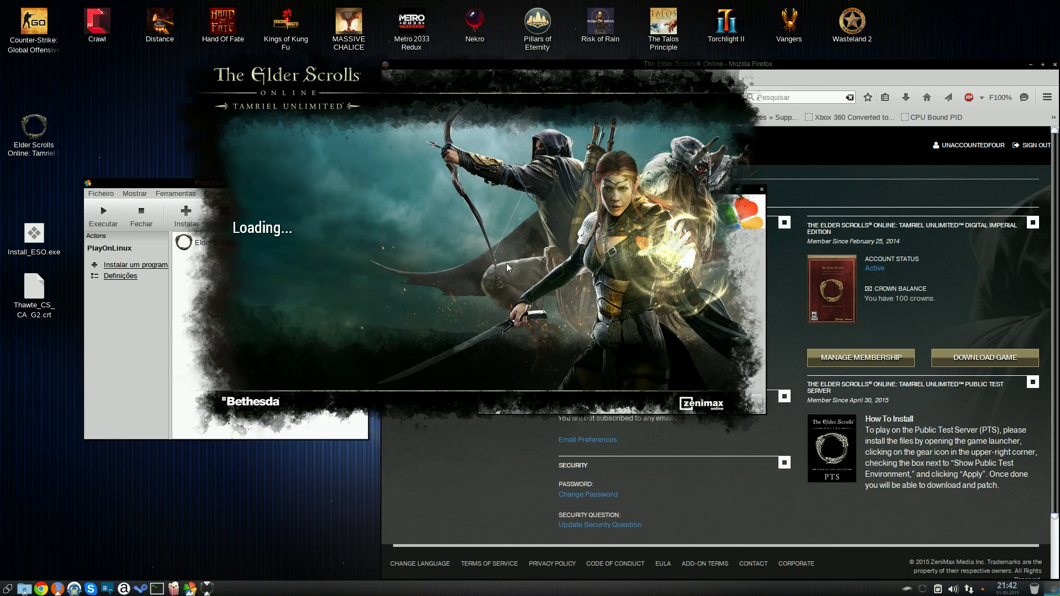
Close the stuck game splash window and dismiss the Wine error message
drag(753, 279, 966, 296)
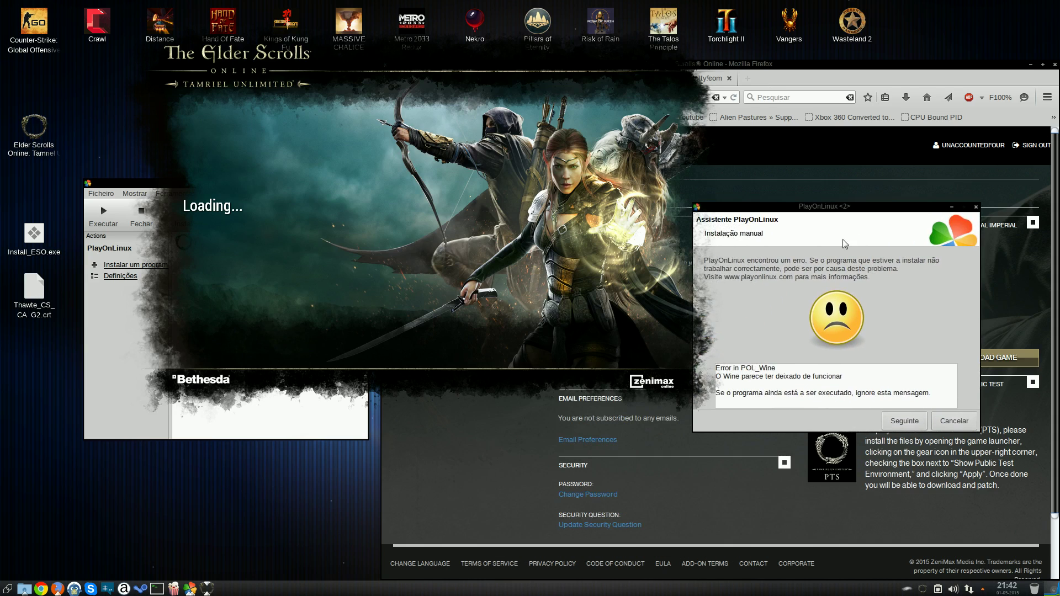
drag(836, 208, 661, 201)
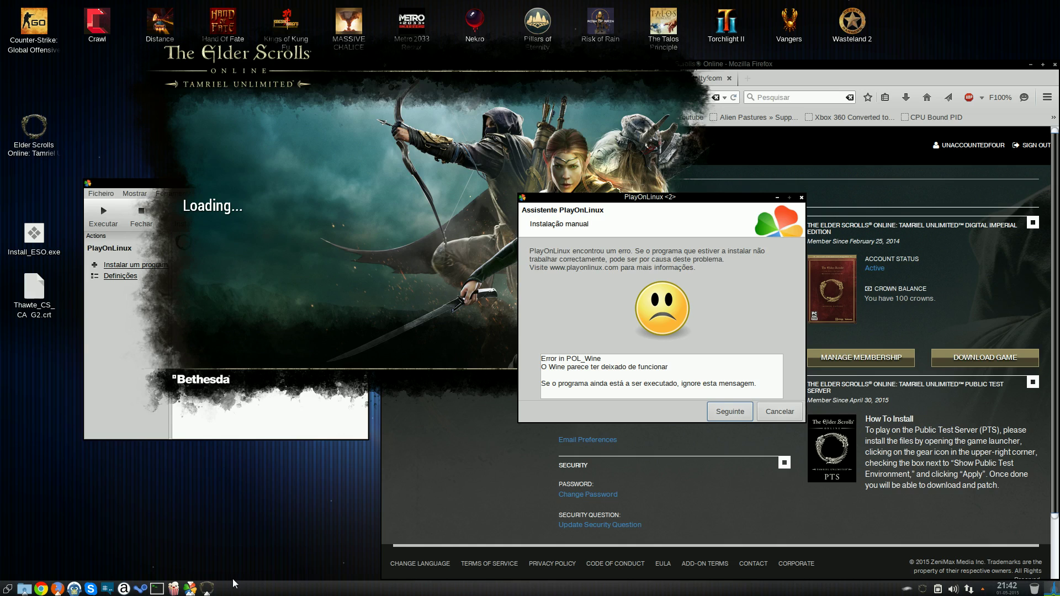
right_click(208, 588)
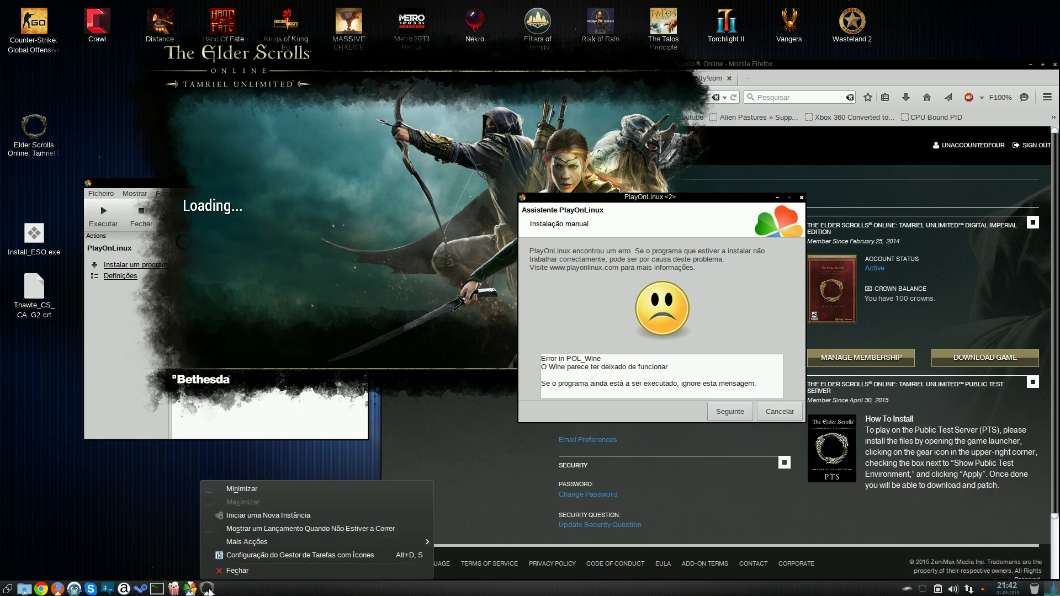
click(237, 571)
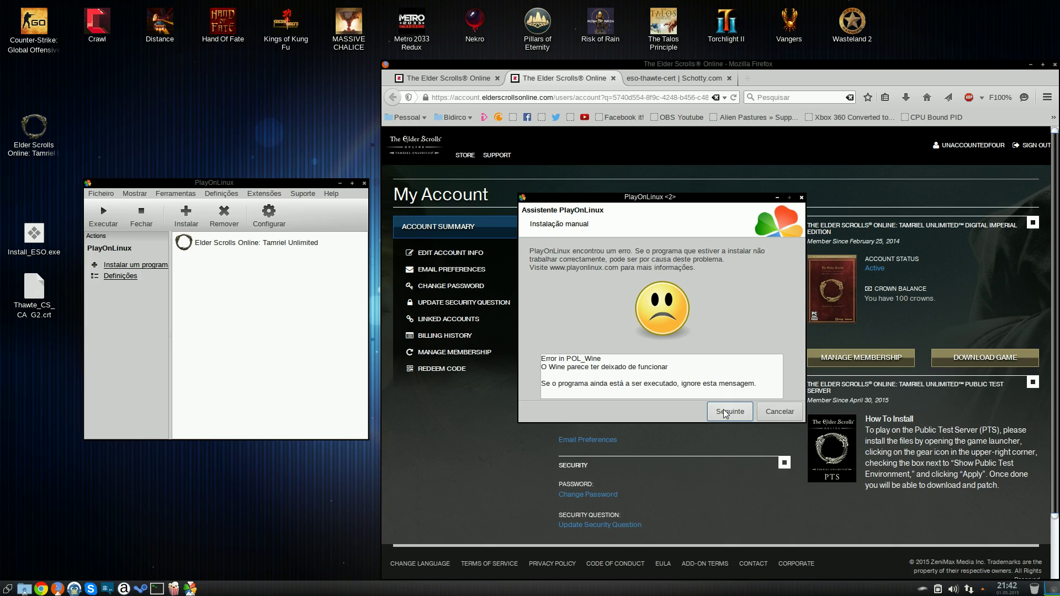
click(726, 414)
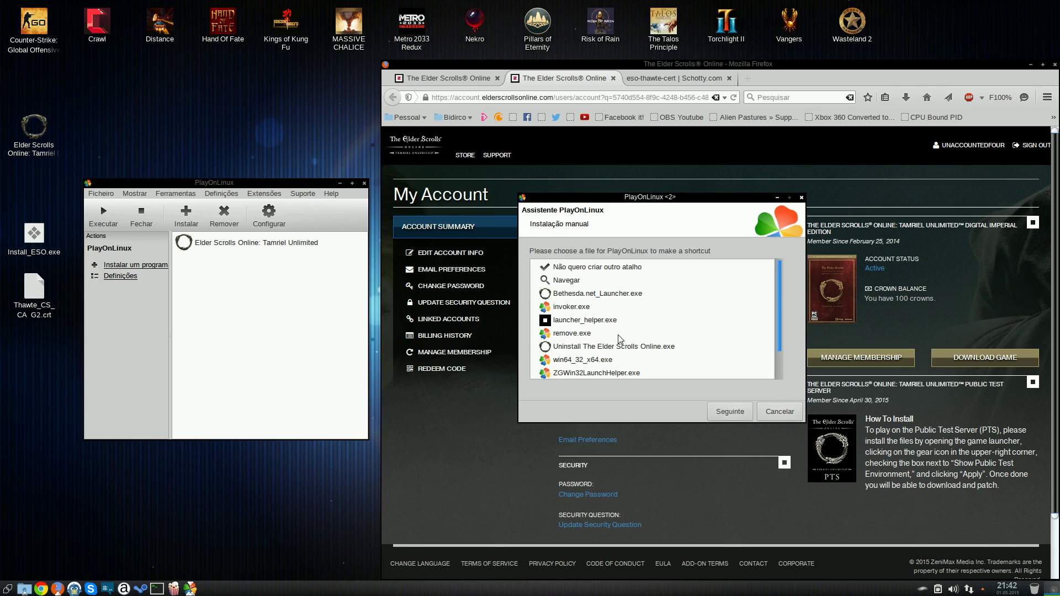
Create a shortcut for Bethesda.net_Launcher.exe and rename it to 'Launcher'
click(595, 295)
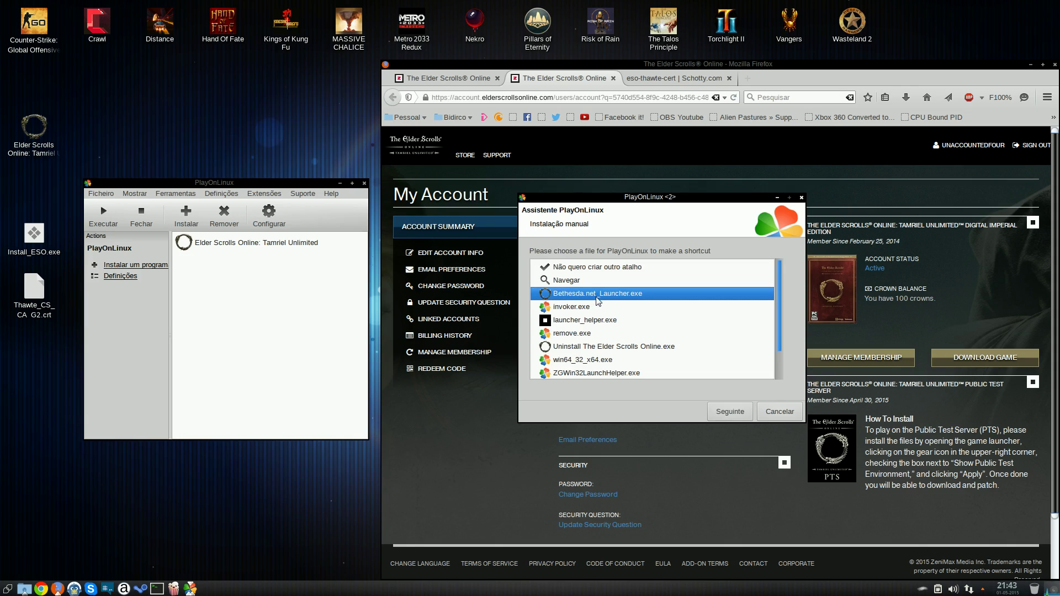
click(726, 413)
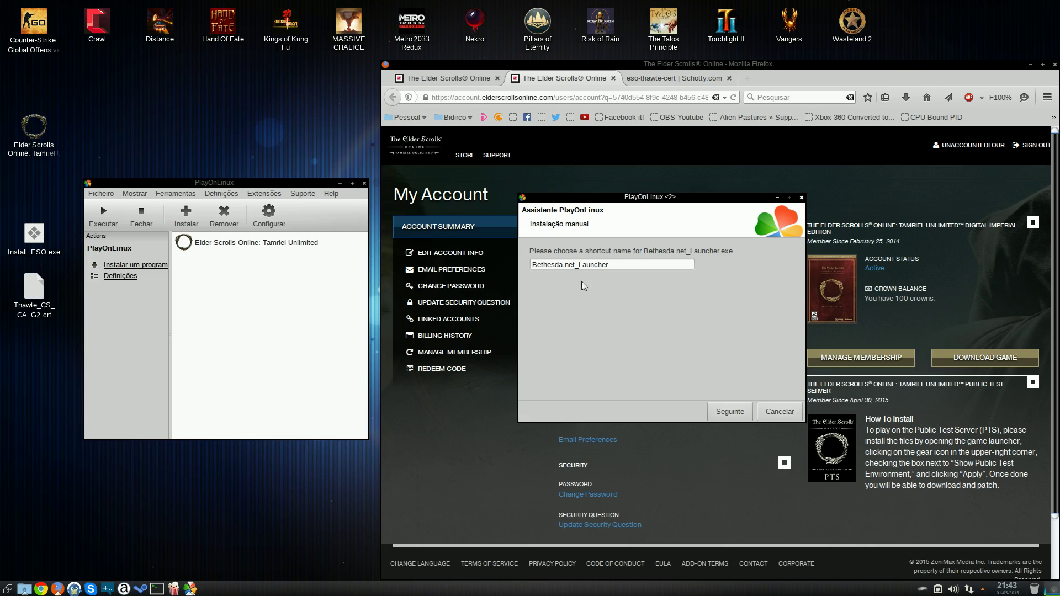
click(578, 265)
double_click(577, 265)
drag(579, 265, 529, 264)
key(BackSpace)
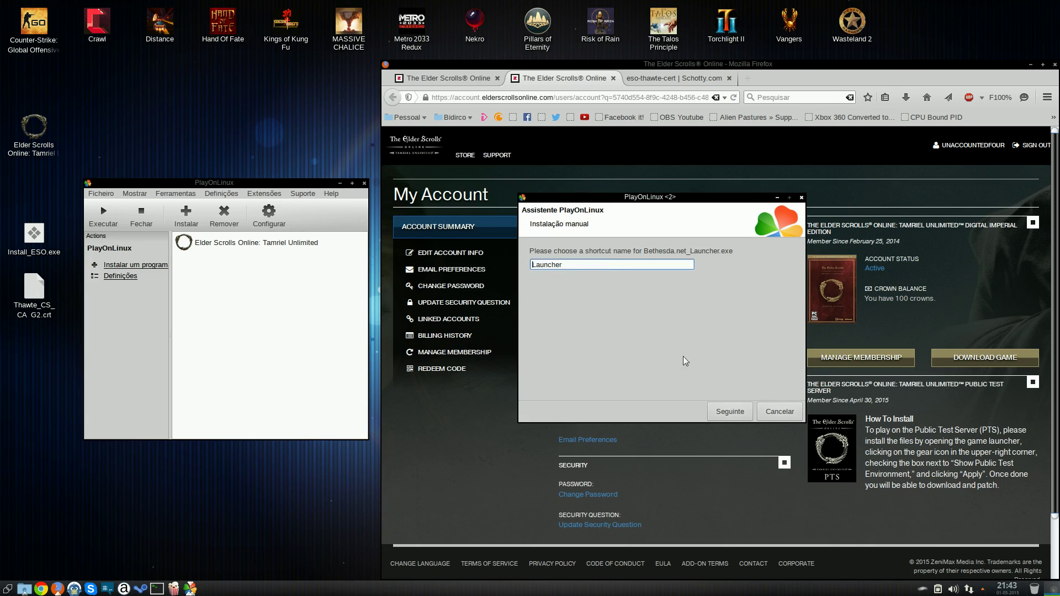
click(725, 411)
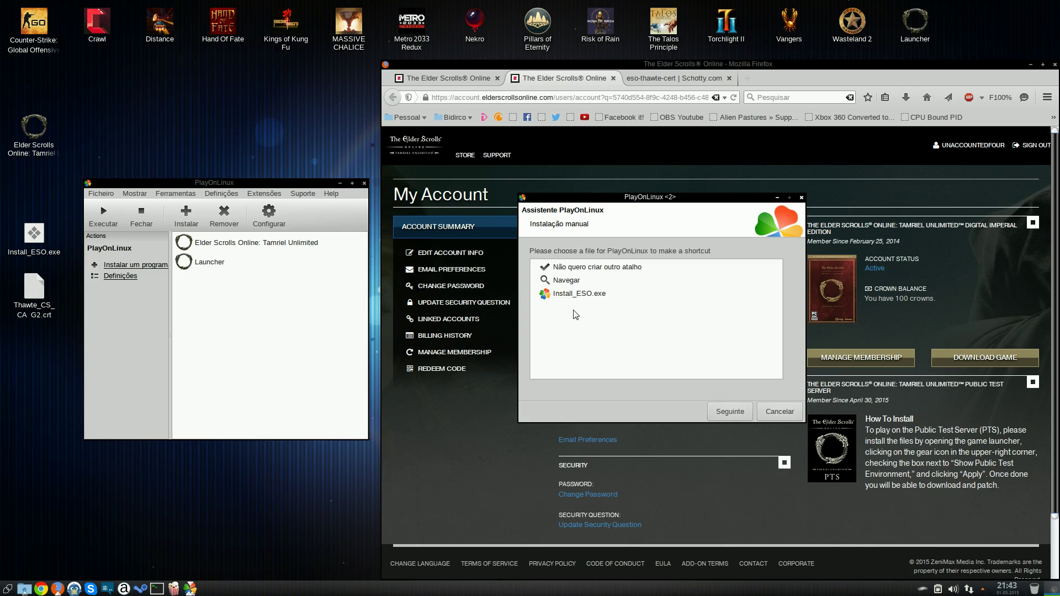
Decline creating another shortcut and finish the wizard
click(221, 261)
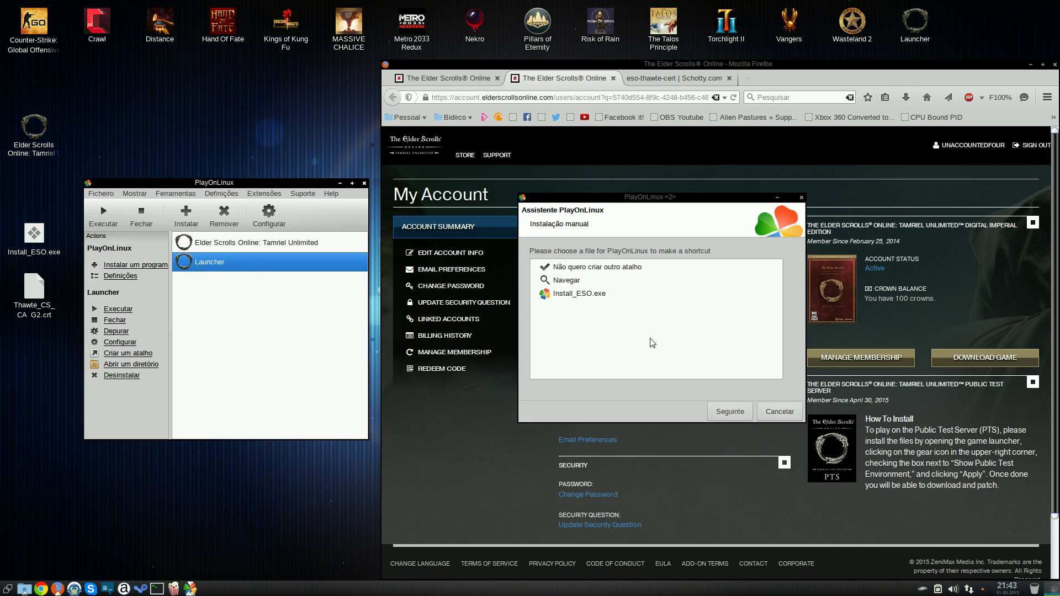
click(591, 268)
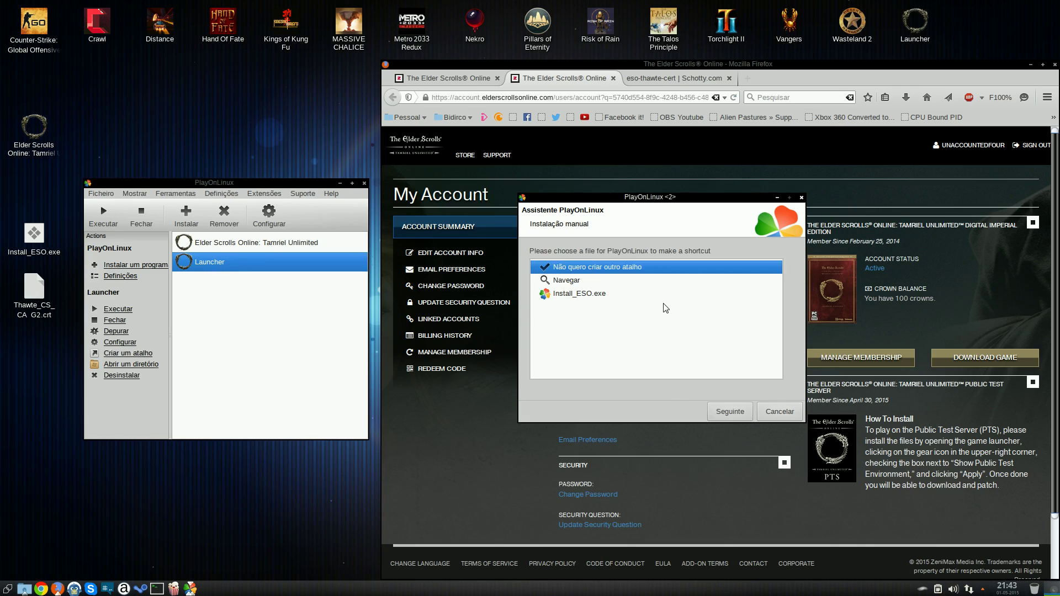
click(725, 411)
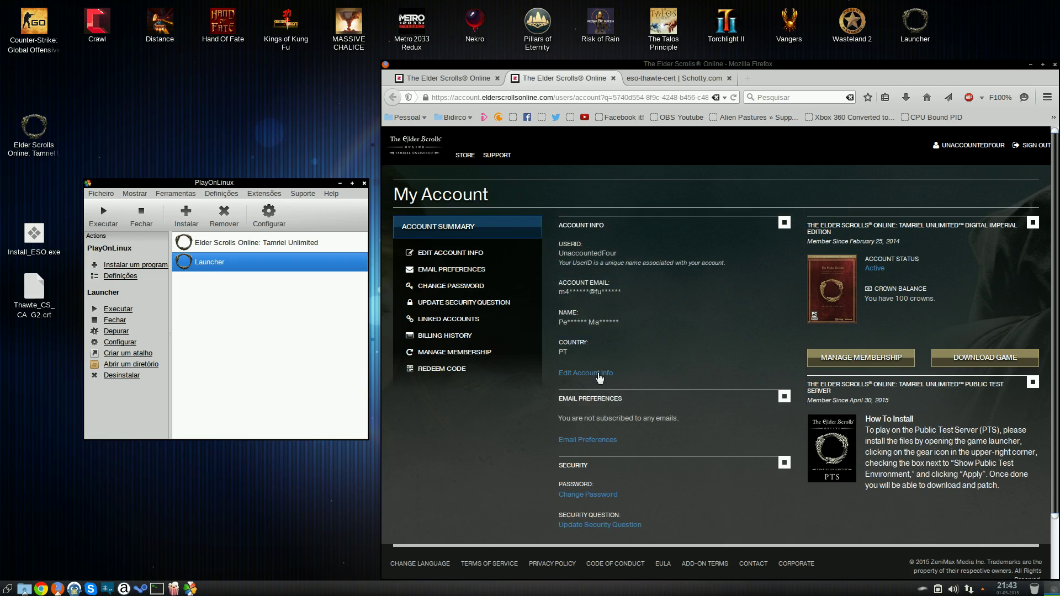
From Launcher's configuration Diversos settings, open a shell inside the esotu virtual drive
click(266, 222)
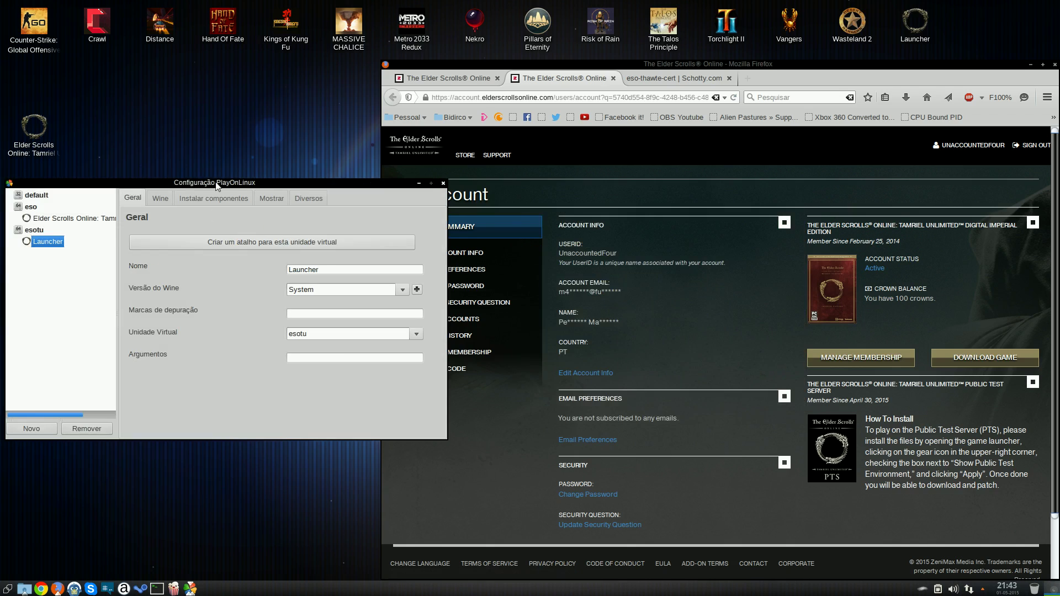
drag(201, 183, 353, 234)
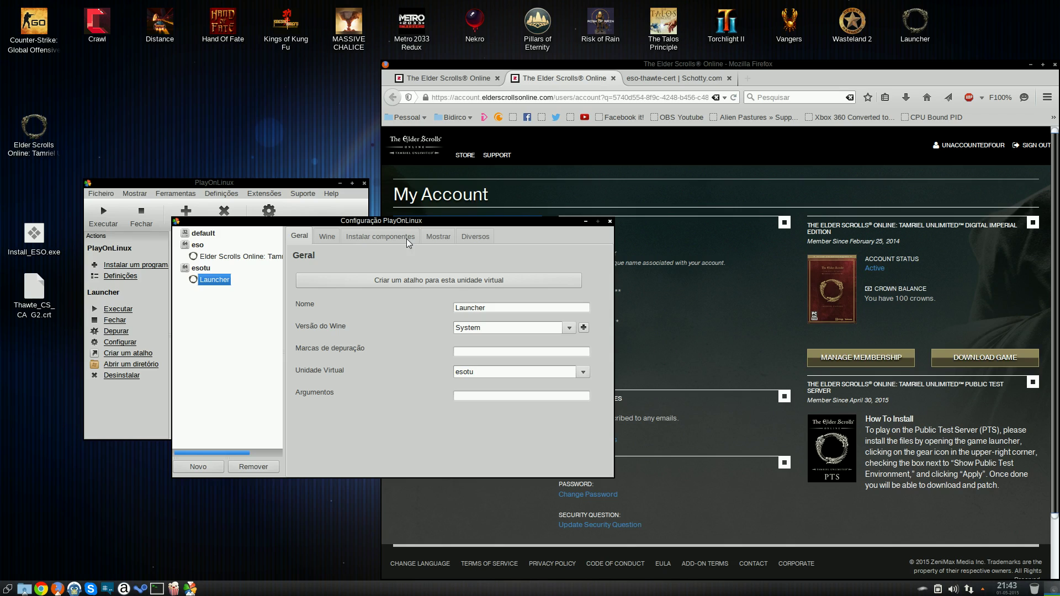
click(466, 234)
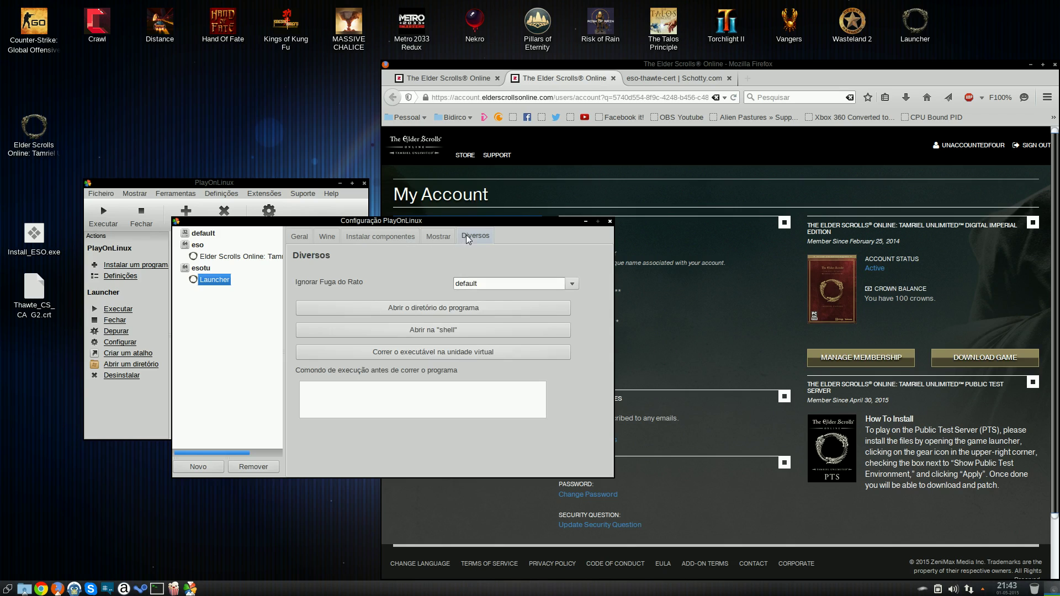
drag(434, 225, 441, 243)
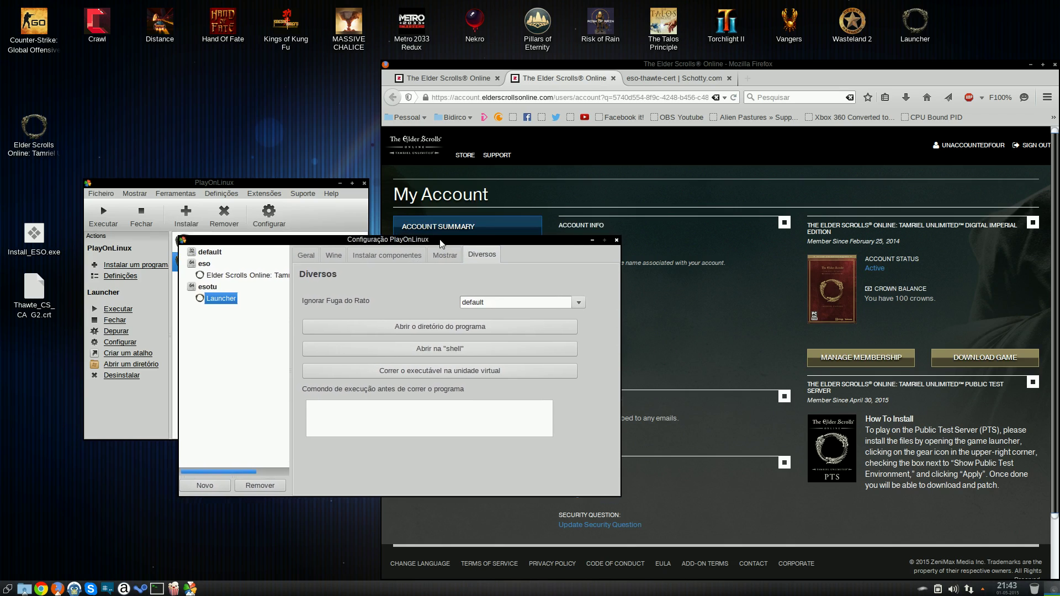
click(447, 350)
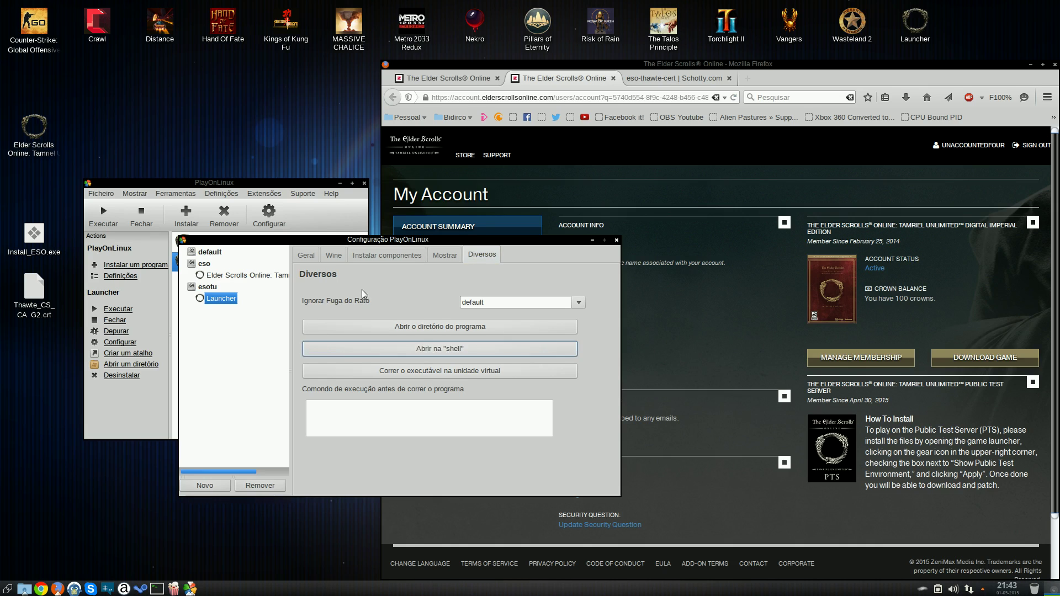
drag(166, 14, 463, 274)
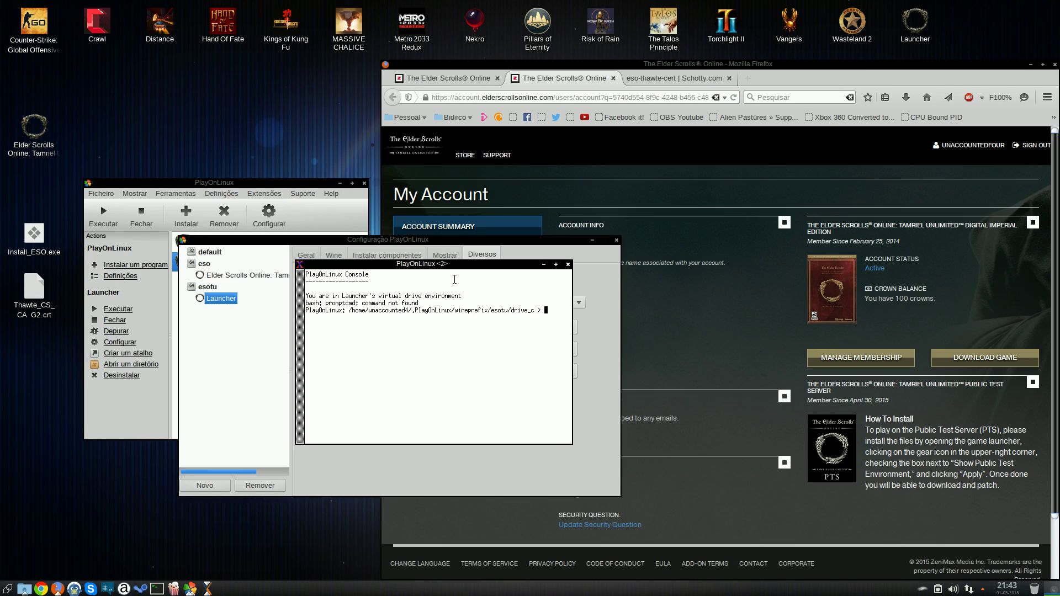
Run 'wine control' in the console to open the Wine Control Panel
text(wine control)
key(Return)
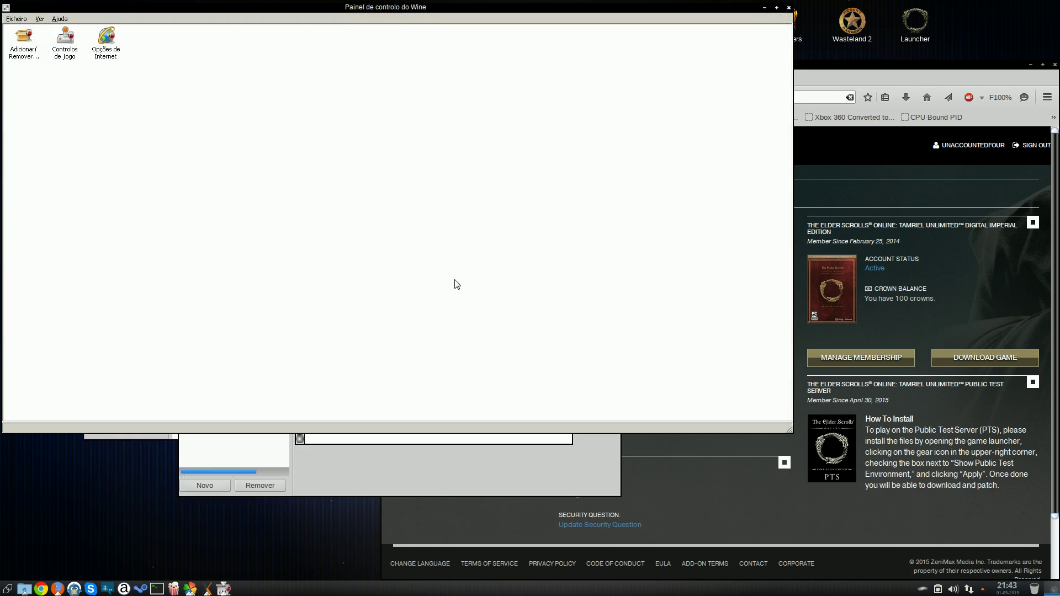
drag(786, 429, 242, 151)
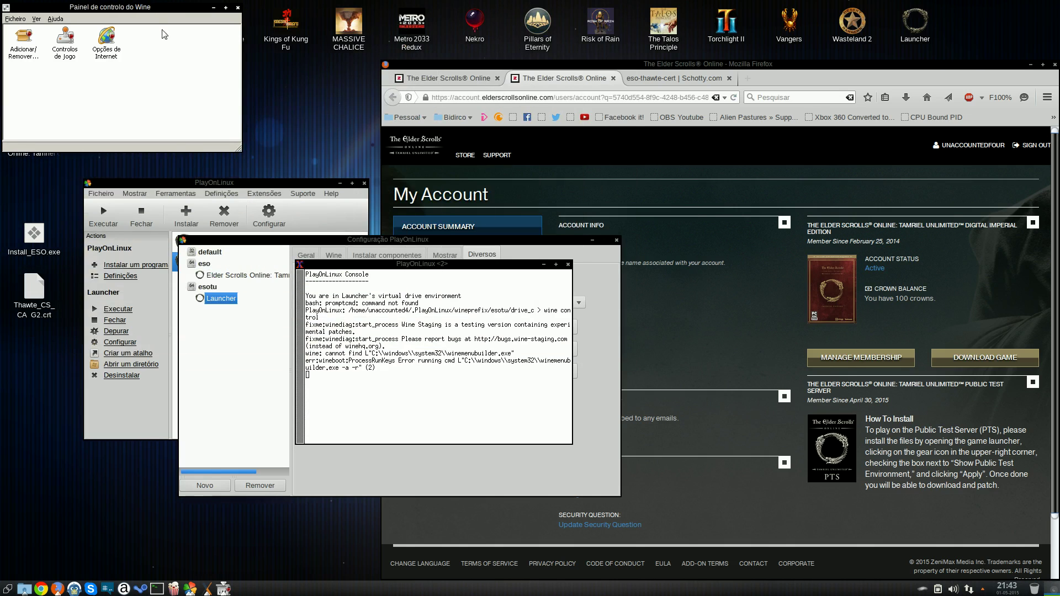
drag(148, 8, 563, 222)
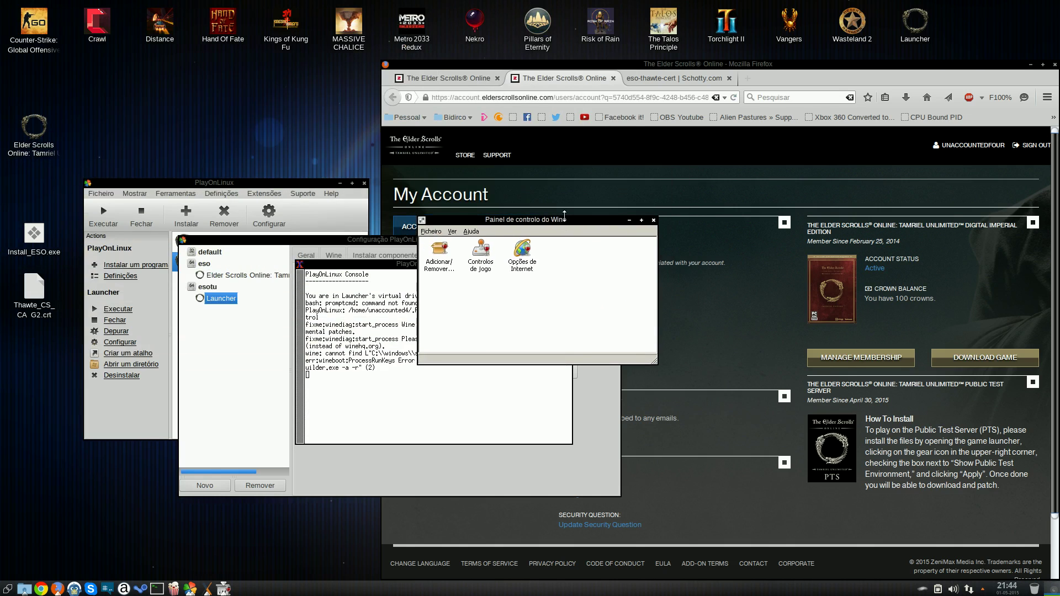
Open Internet Options and bring up its Certificates manager from the Content settings
double_click(522, 258)
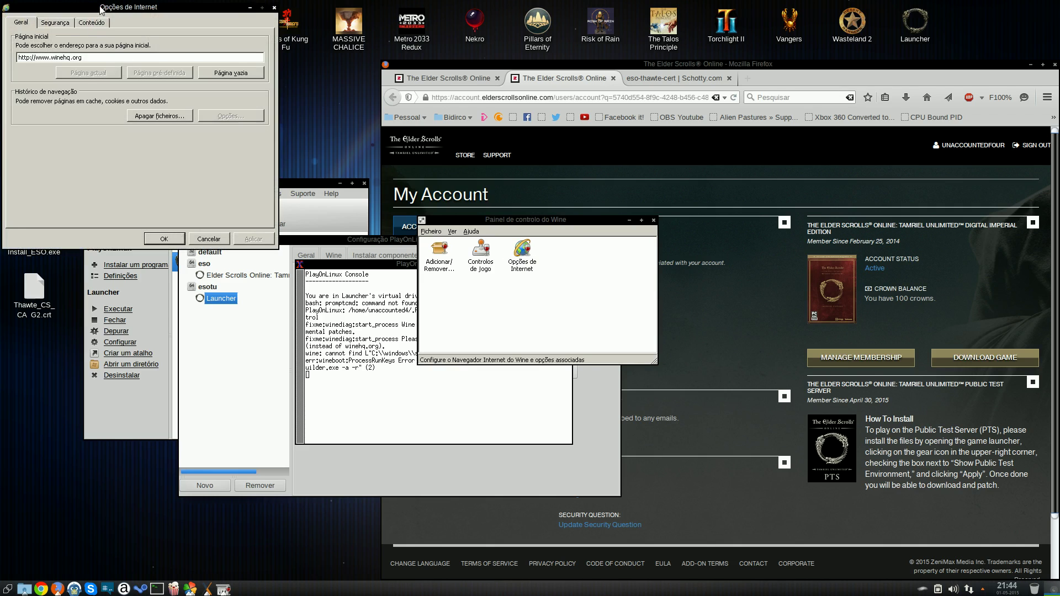
drag(101, 8, 467, 192)
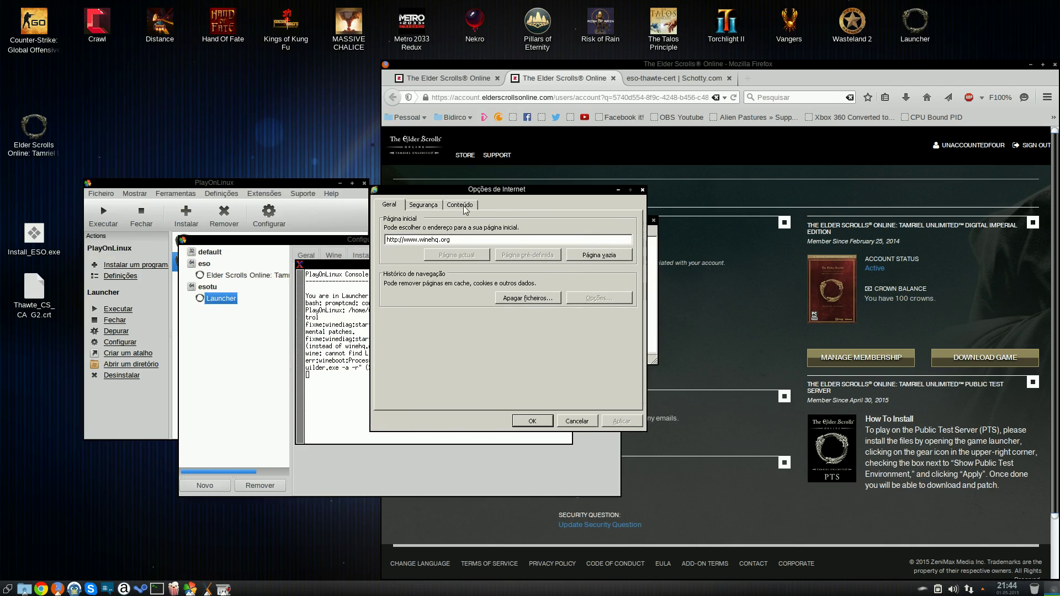
click(464, 208)
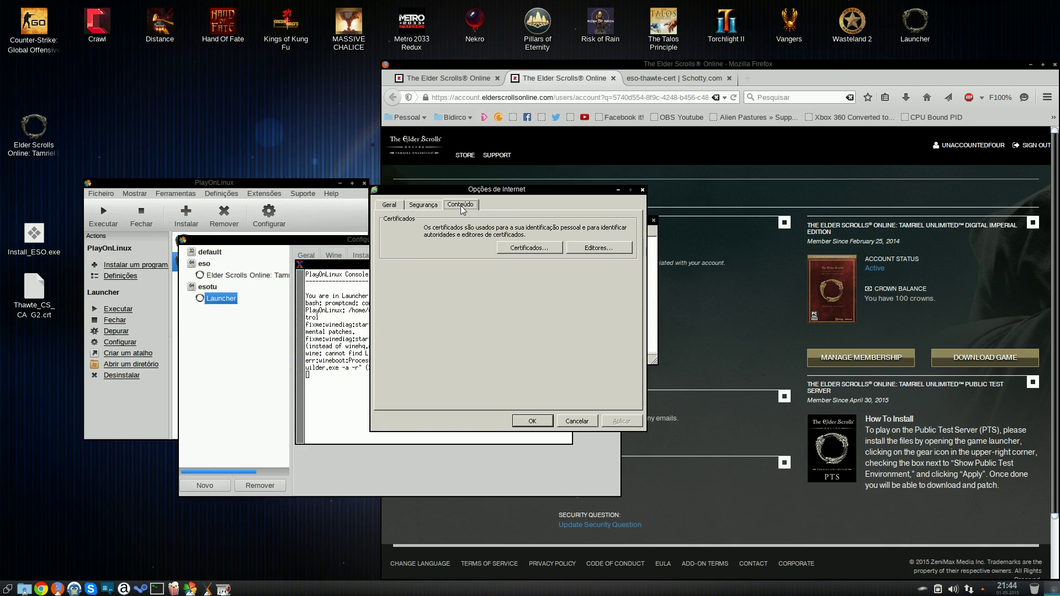
click(531, 249)
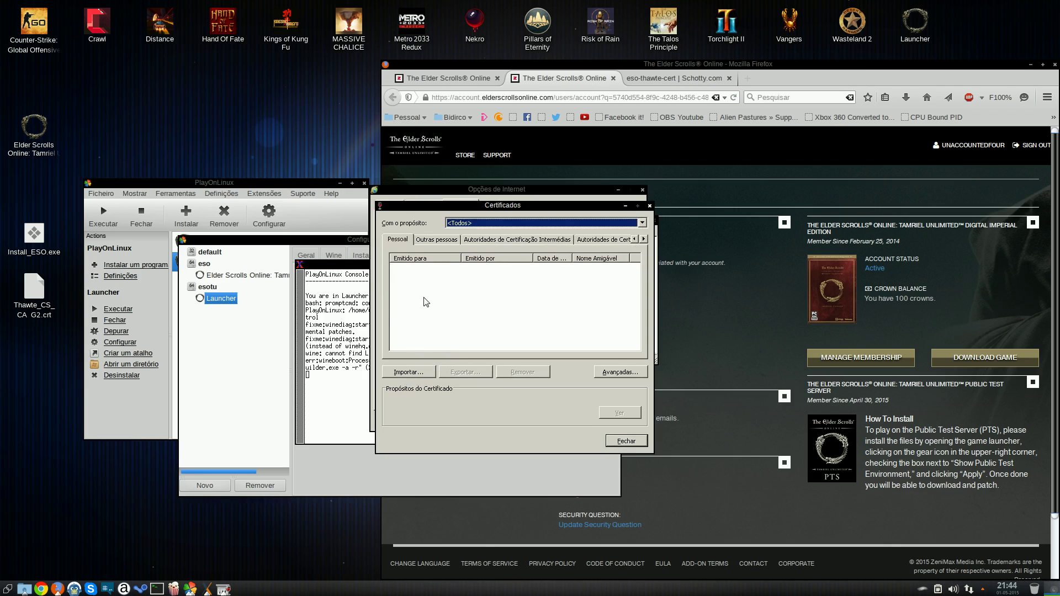
Start a certificate import and select Thawte_CS_CA_G2.crt from the desktop folder
click(406, 374)
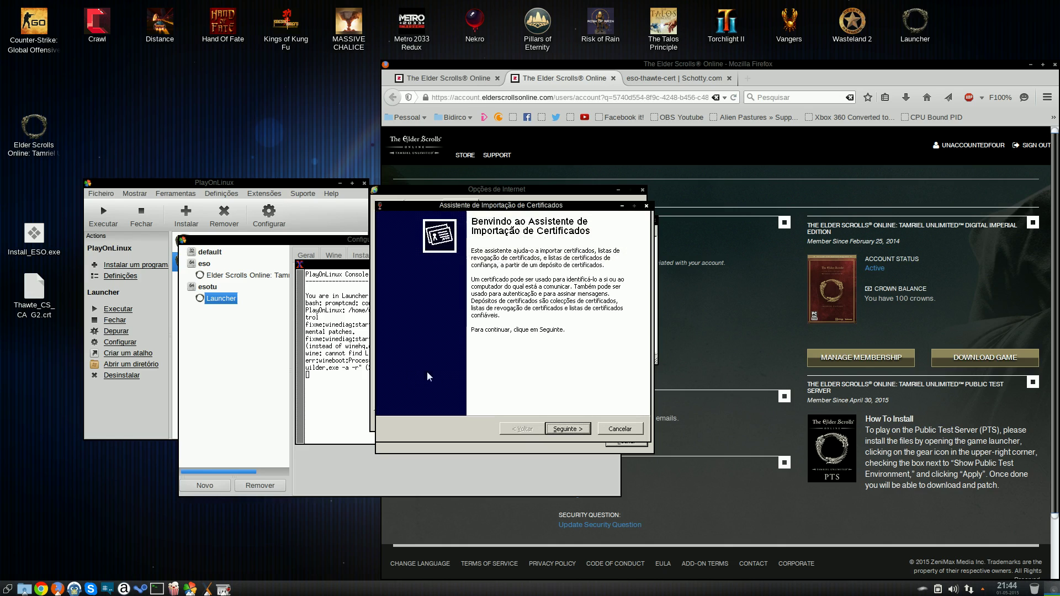
click(568, 430)
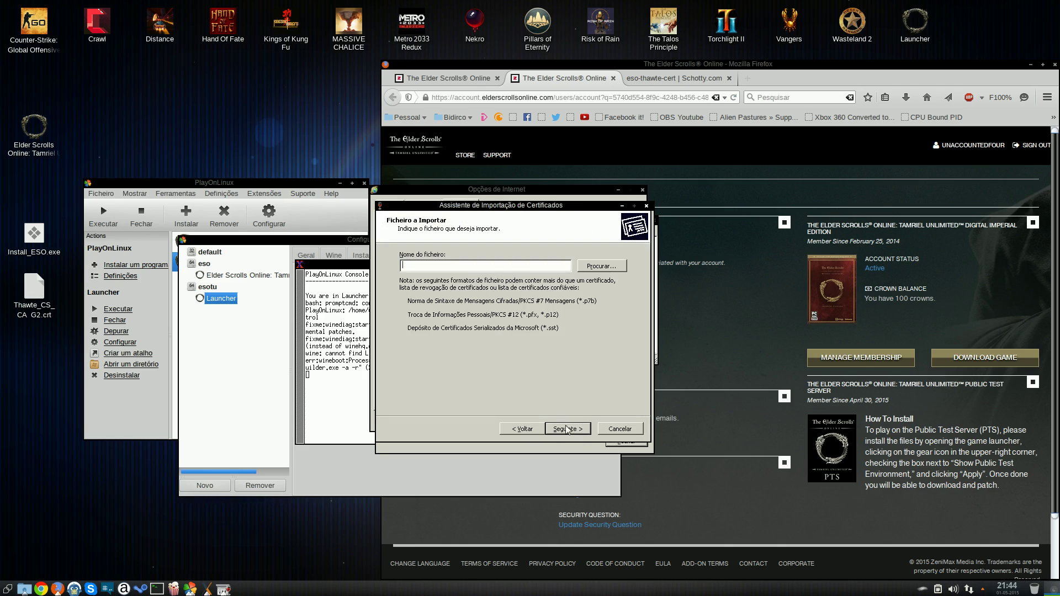
click(602, 266)
click(526, 259)
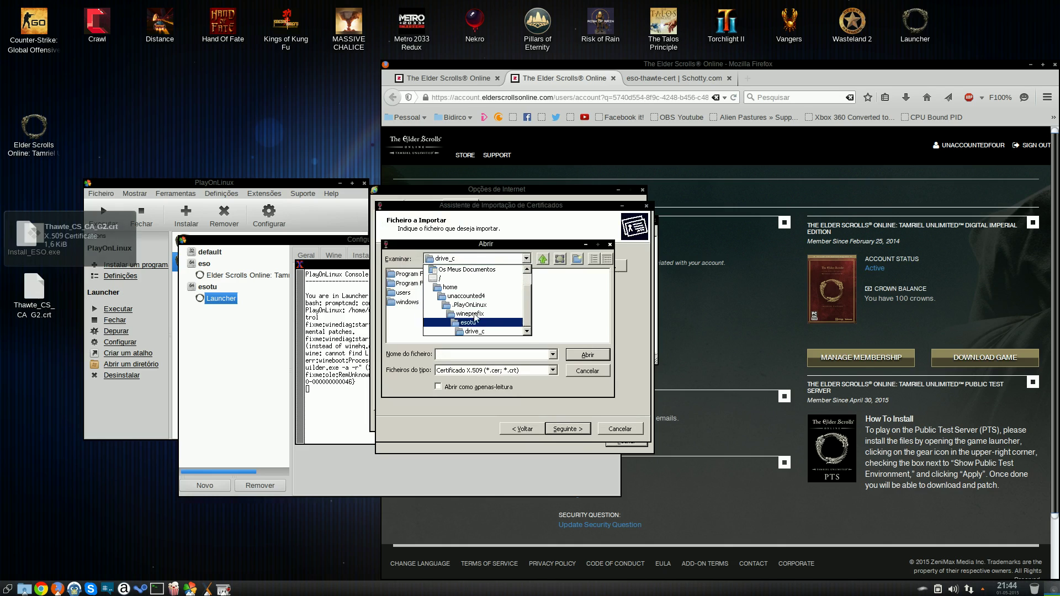
scroll(475, 309, up, 2)
click(453, 270)
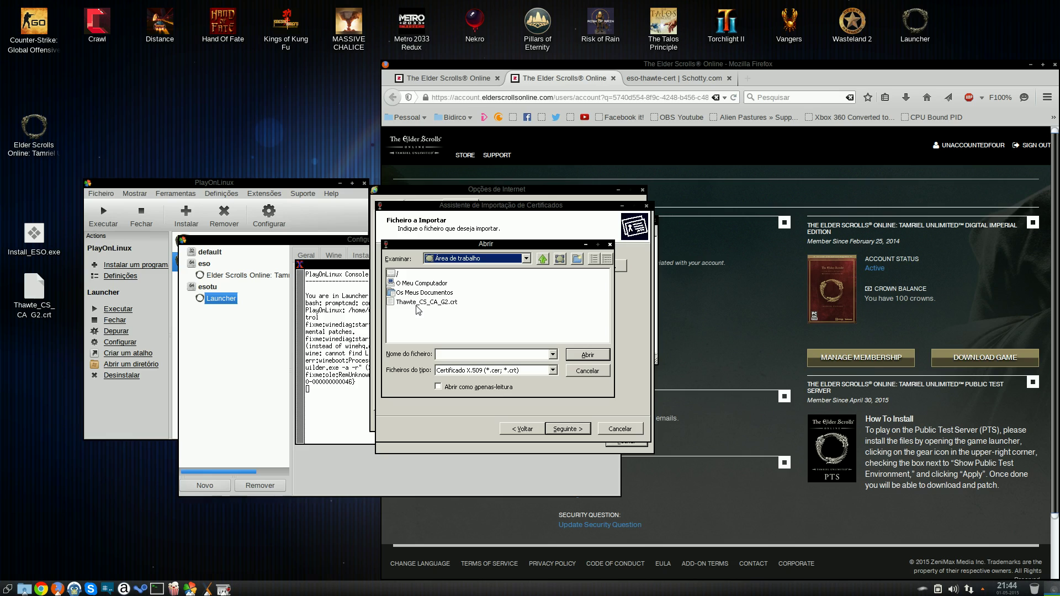
click(419, 303)
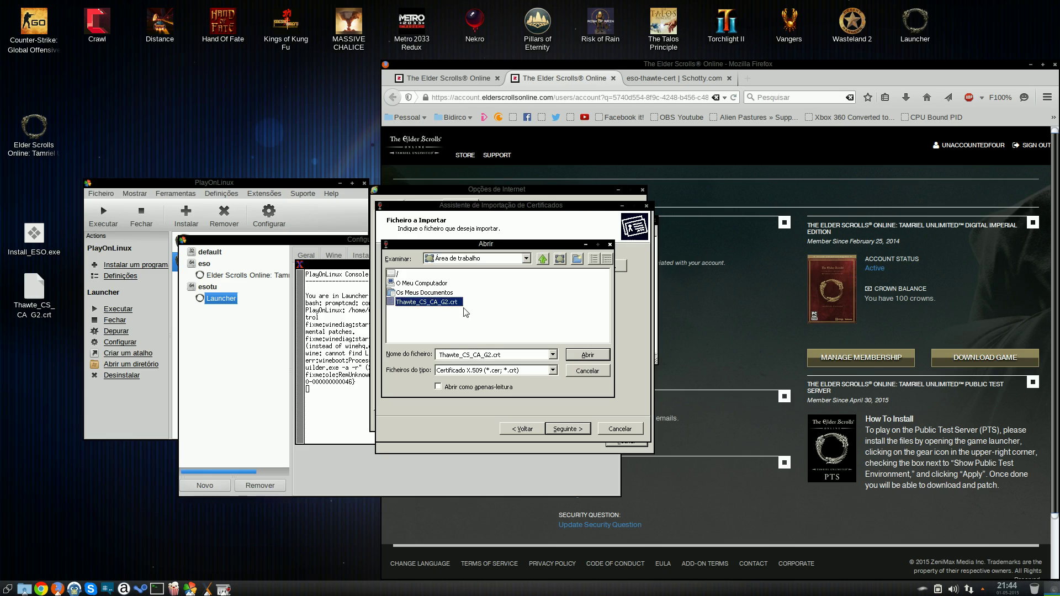
click(589, 357)
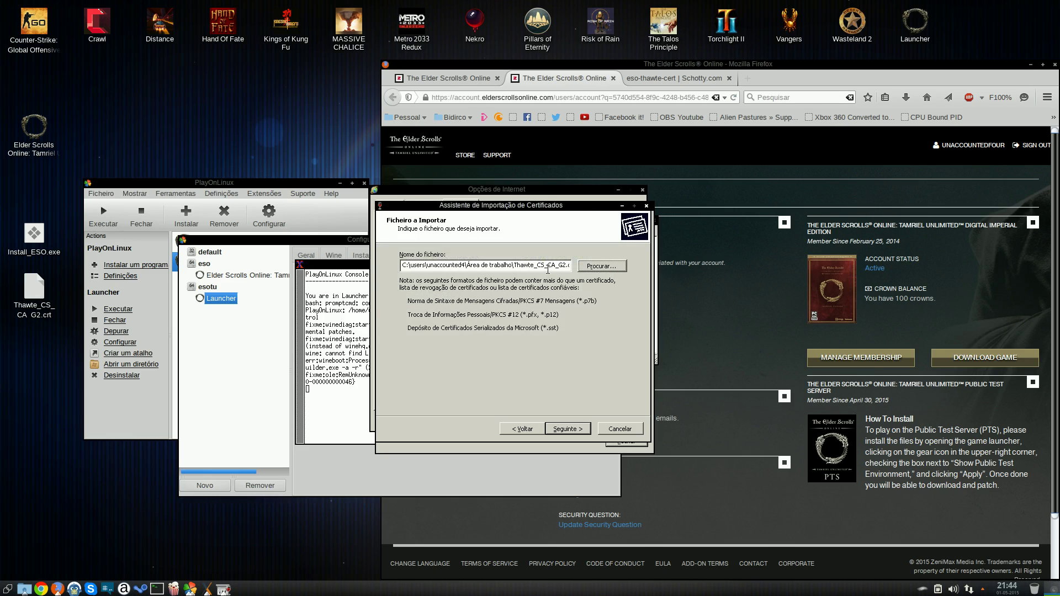
Let the certificate store be chosen automatically, finish the import, and view the new Thawte certificate
click(574, 428)
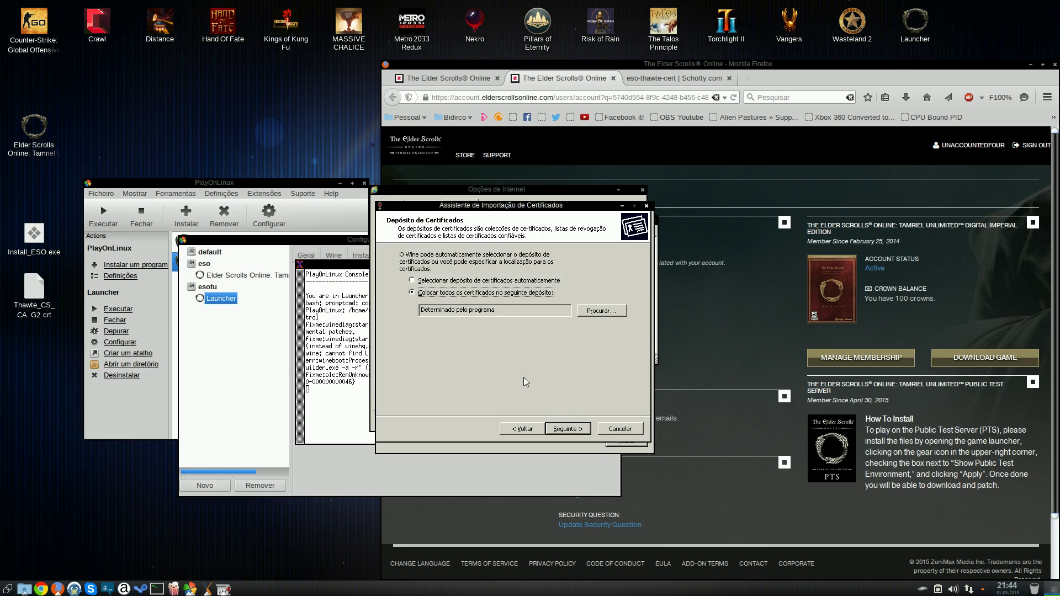
click(449, 282)
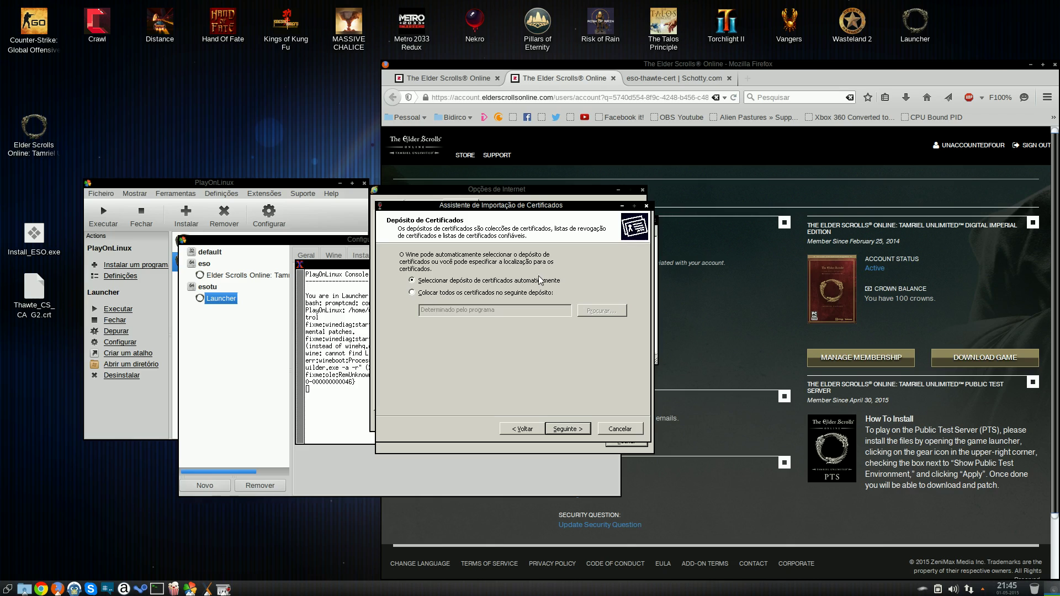
click(560, 431)
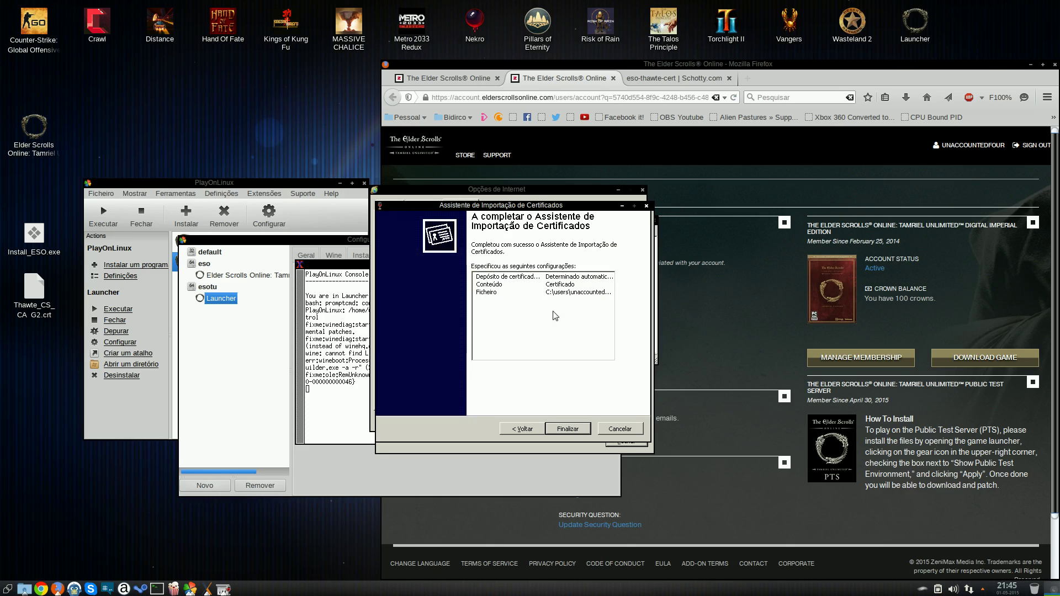
click(550, 426)
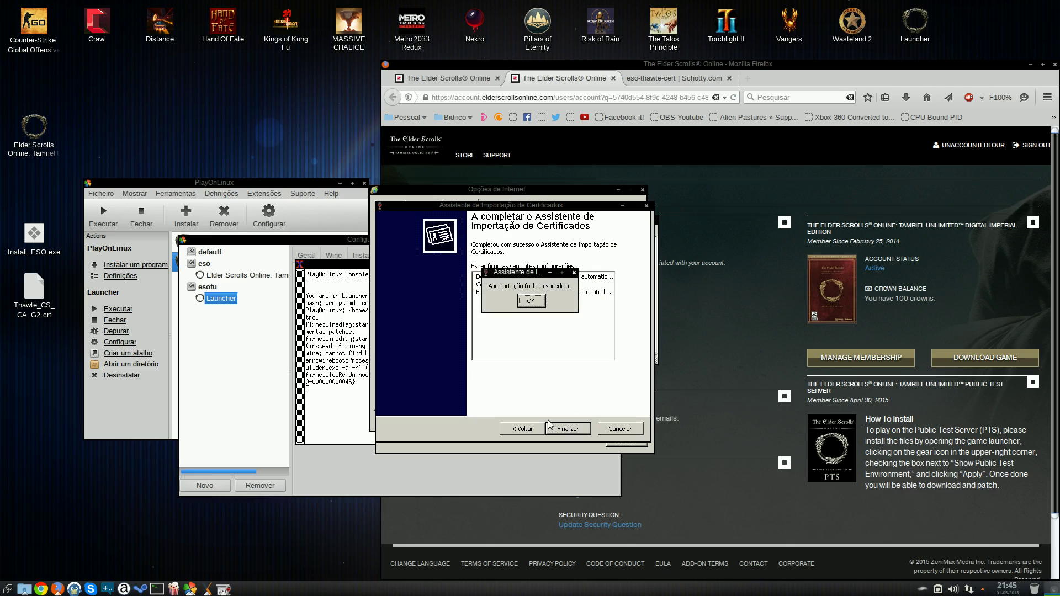
click(534, 302)
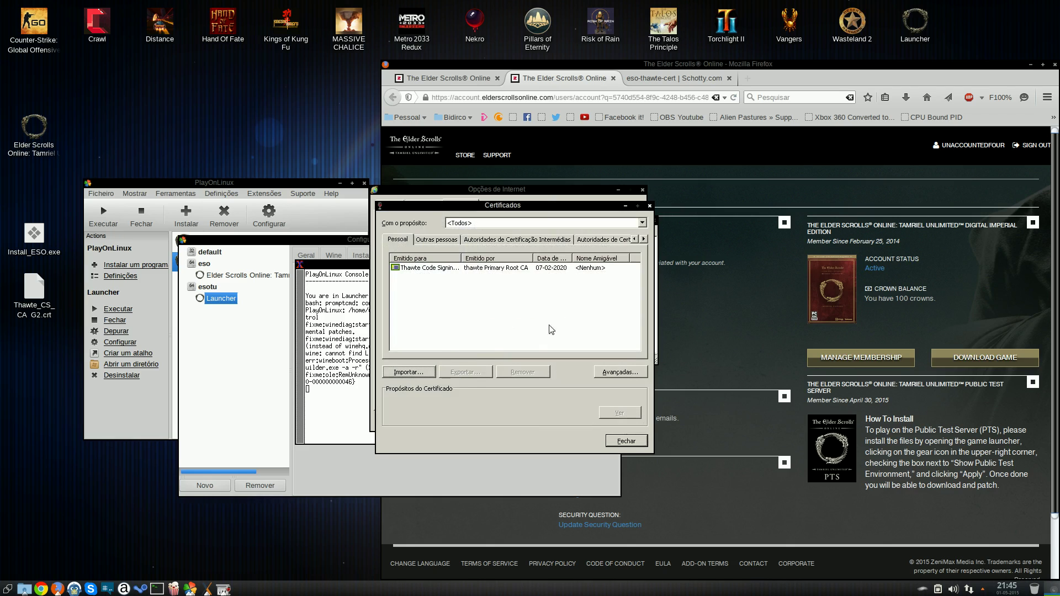
click(439, 273)
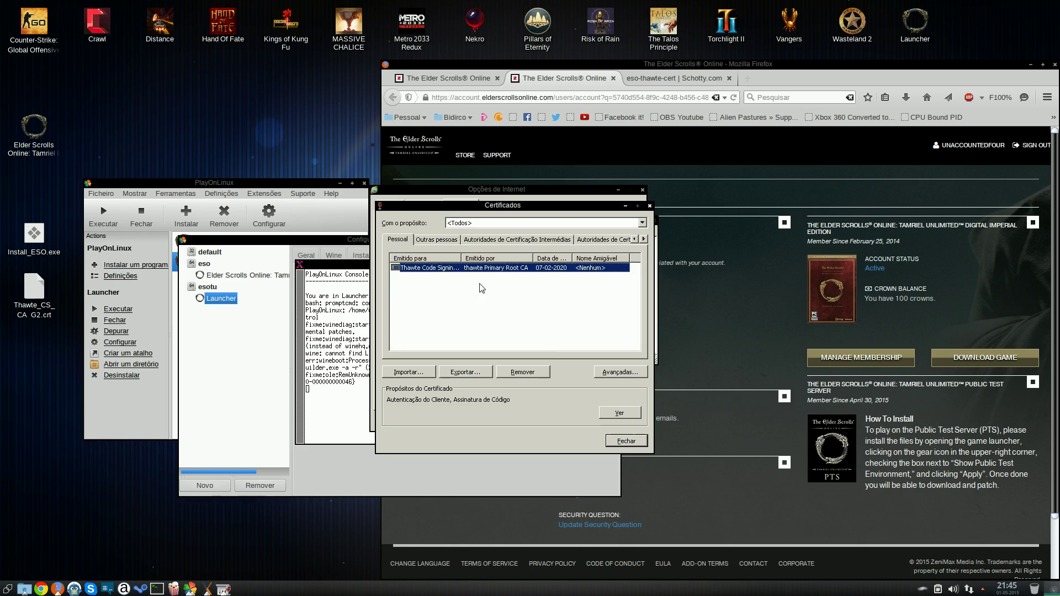
Close the certificate list, internet options, Wine Control Panel, PlayOnLinux console and configuration windows
click(616, 443)
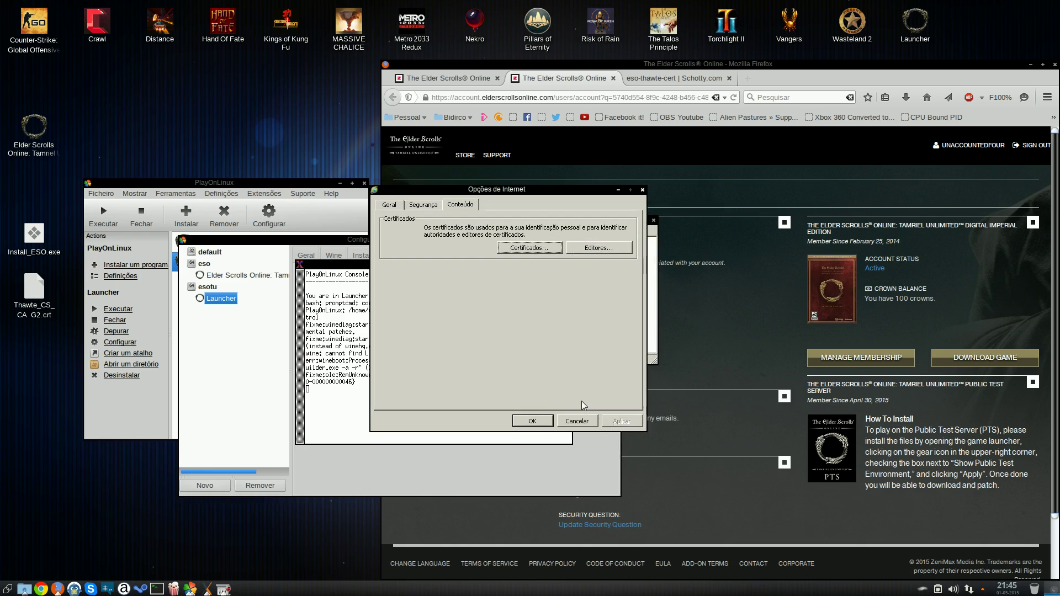
click(535, 422)
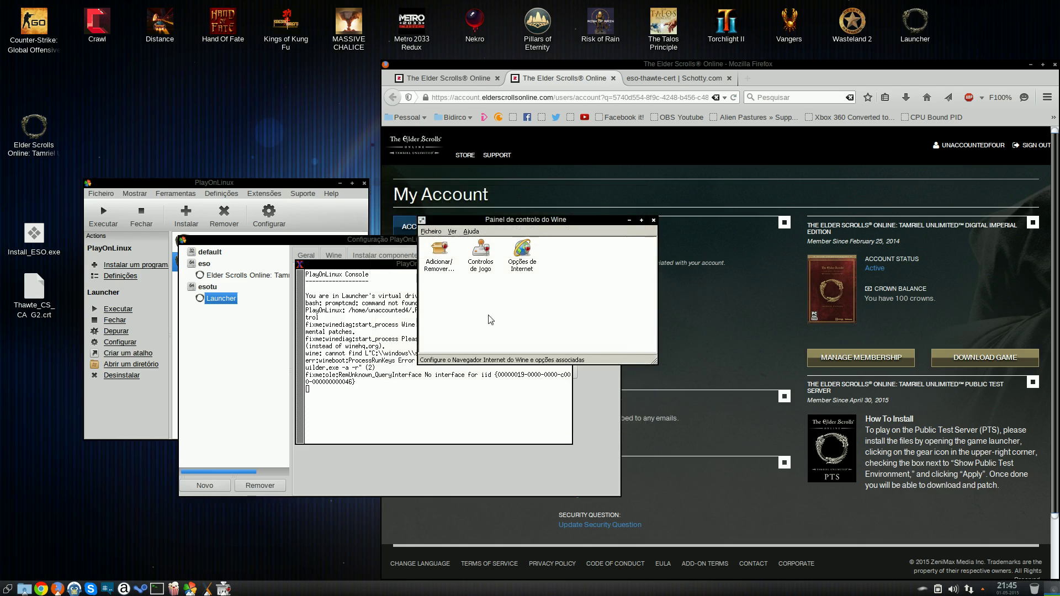
click(653, 219)
click(569, 269)
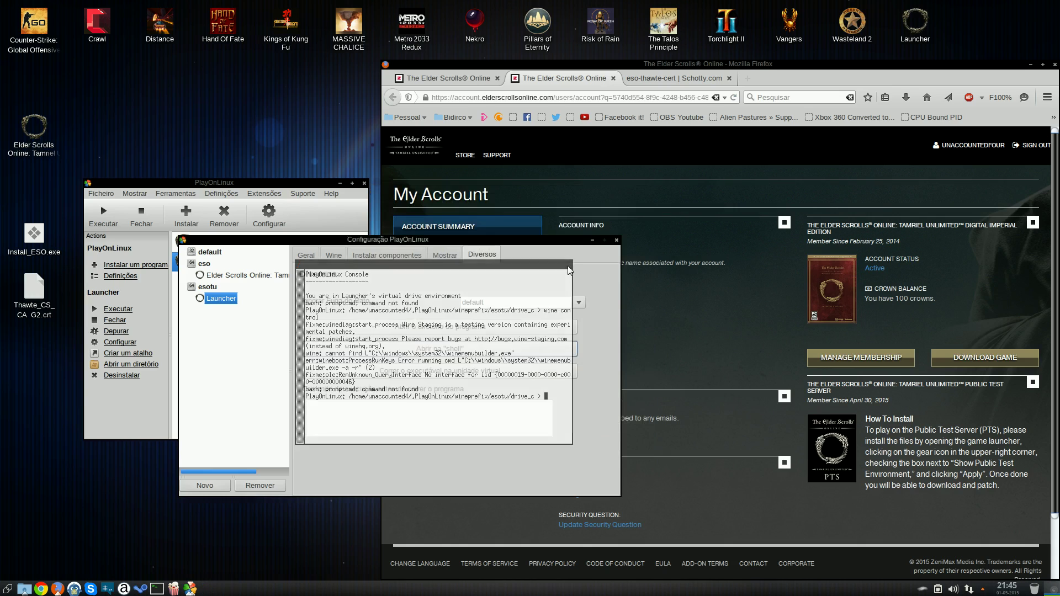
click(616, 240)
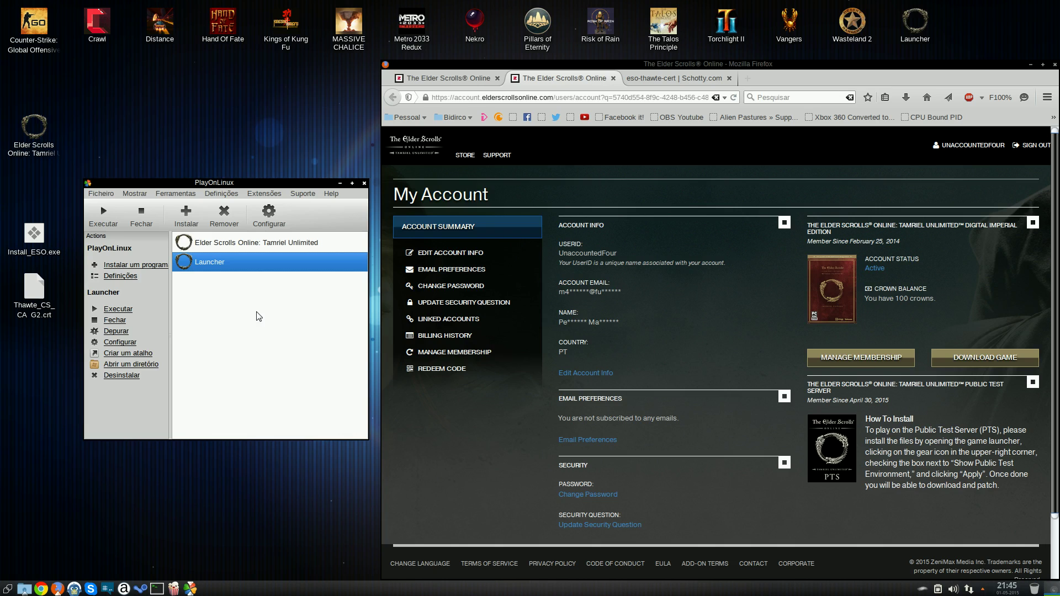
Start the ESO Launcher, begin the 31892.26 MB game install, then close the launcher
double_click(215, 265)
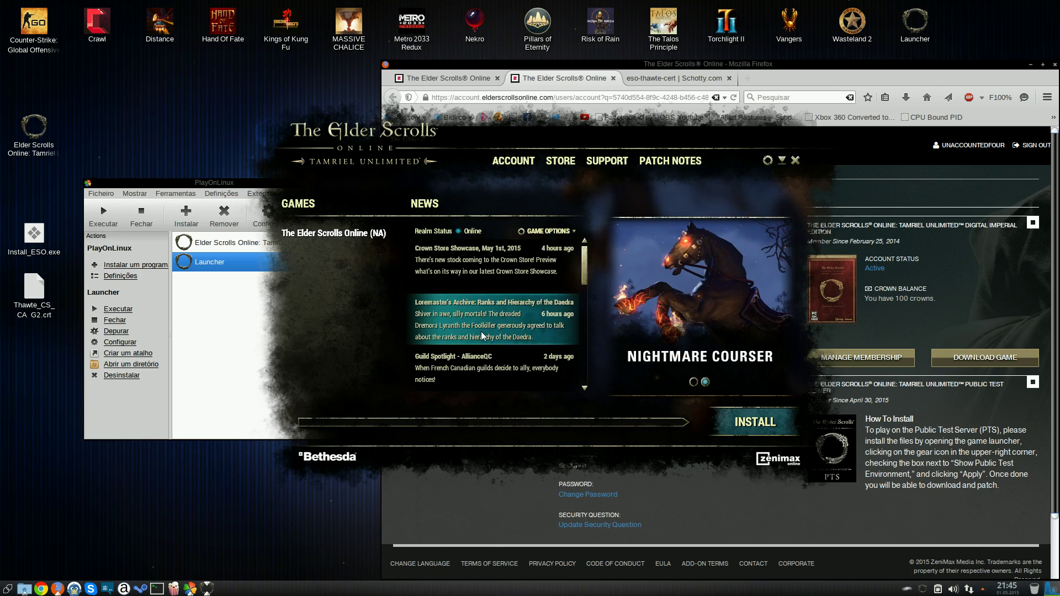
click(753, 423)
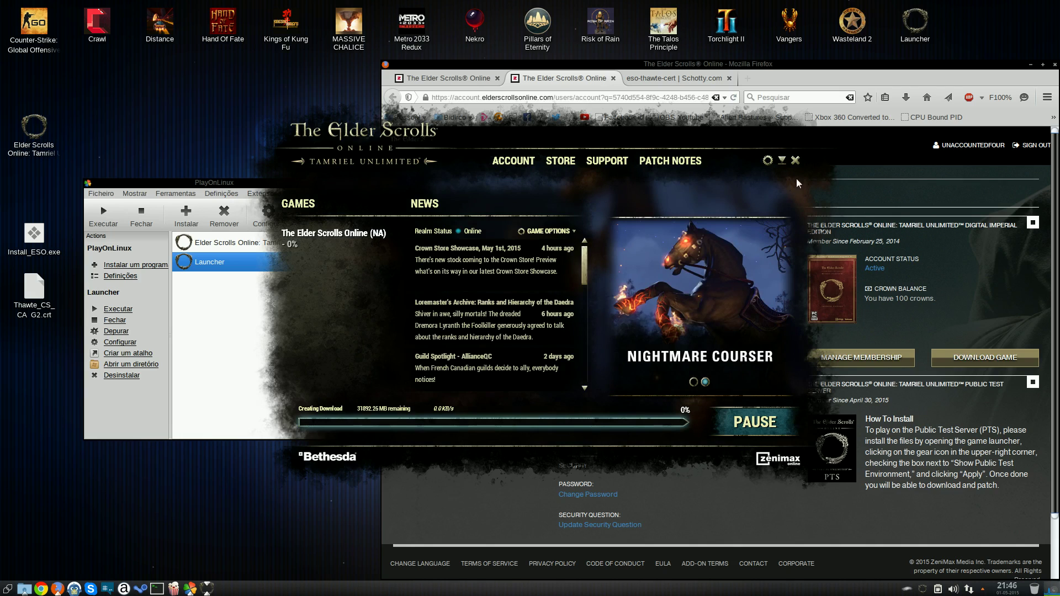
click(795, 162)
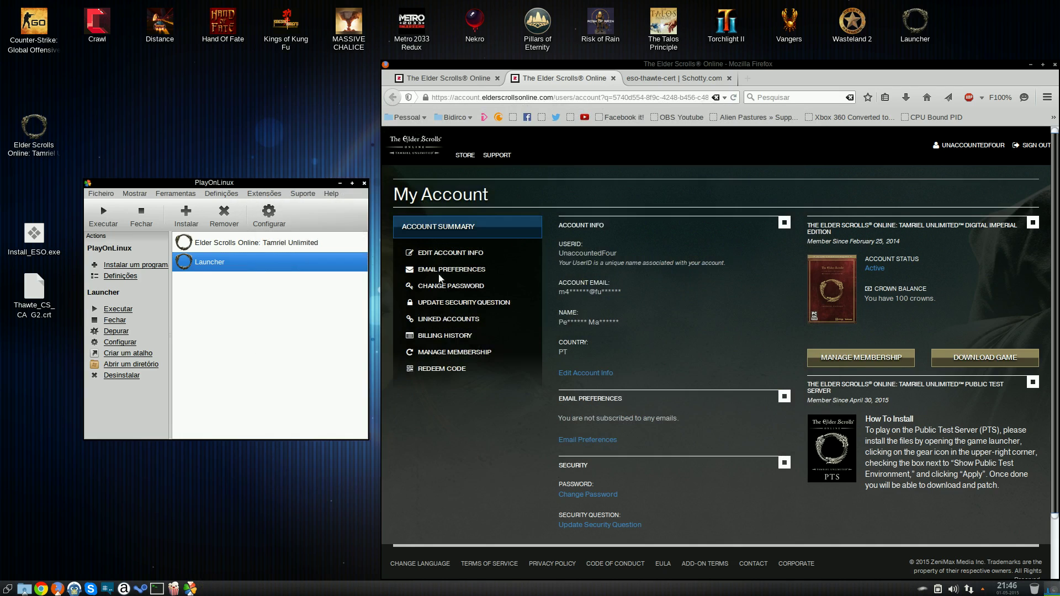
Run Elder Scrolls Online: Tamriel Unlimited from PlayOnLinux until its login screen appears
click(244, 244)
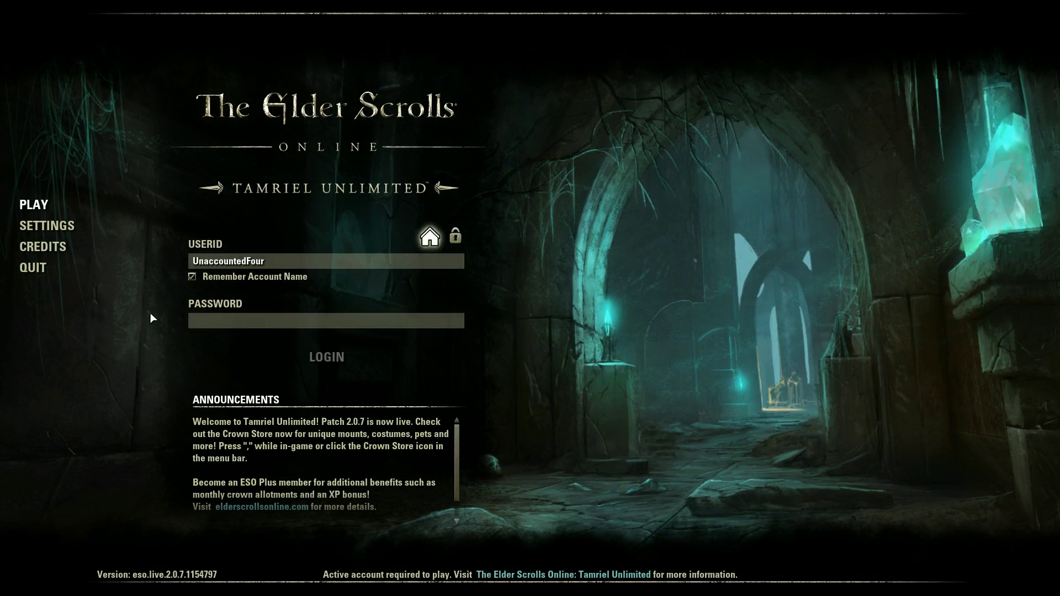
Open the Video settings and scroll through options like Shadow Quality and View Distance
click(62, 234)
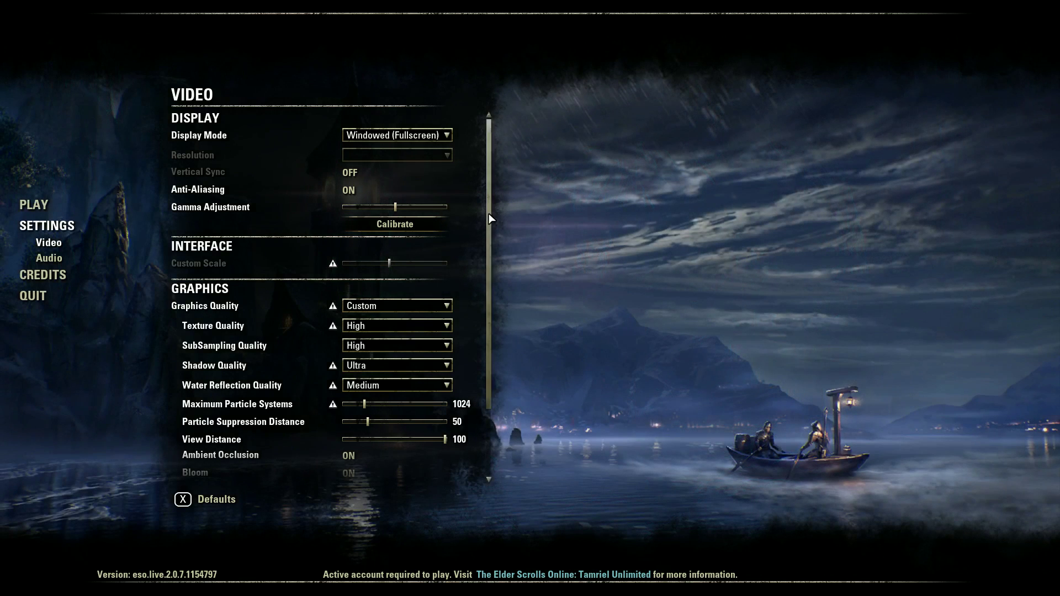
drag(492, 223, 491, 291)
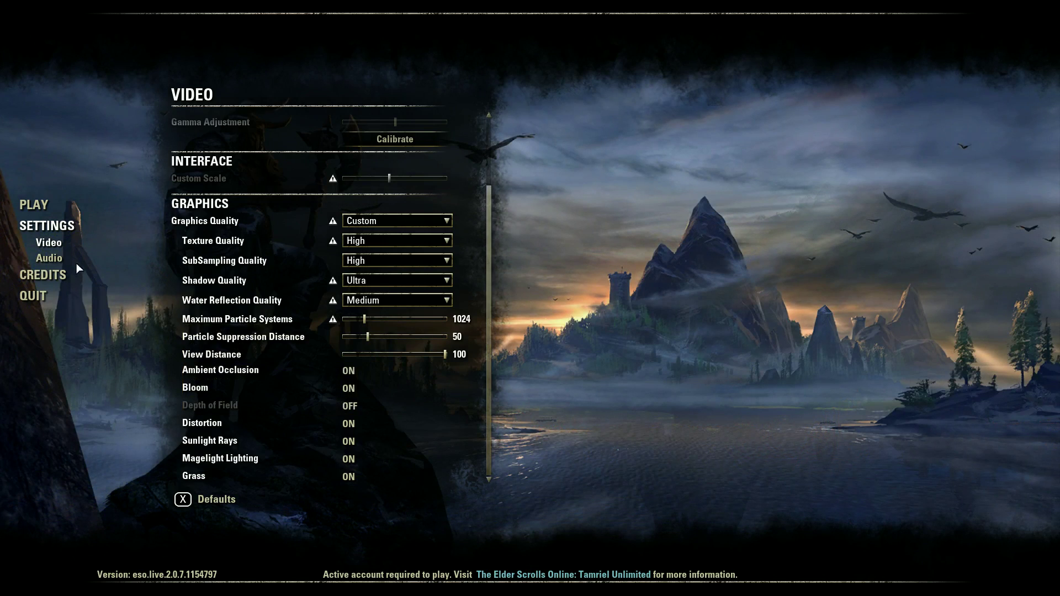
Quit the game and browse in Dolphin to Documentos/Elder Scrolls Online/live
click(43, 302)
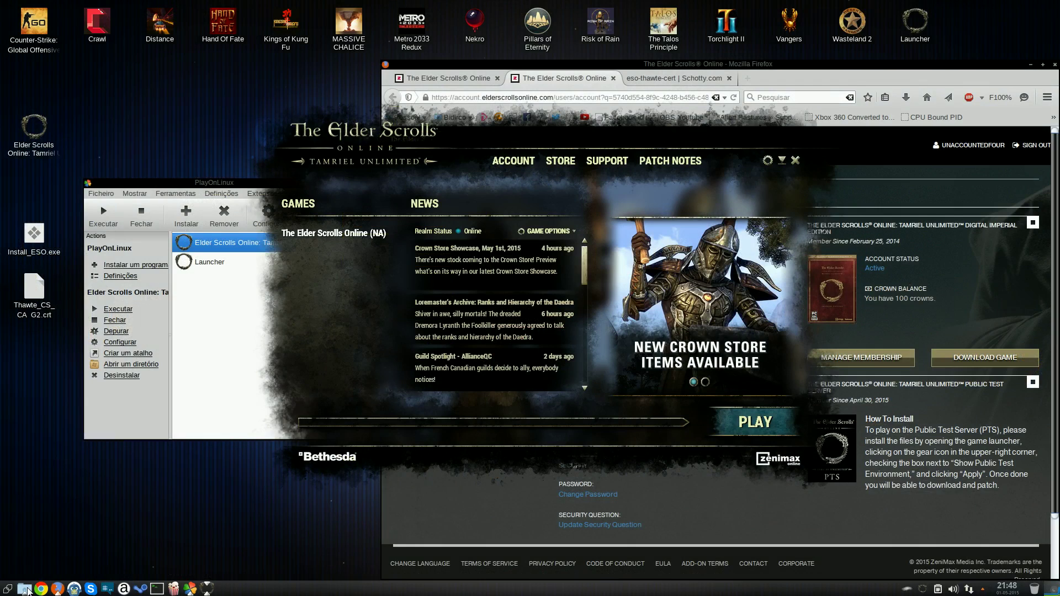
click(24, 588)
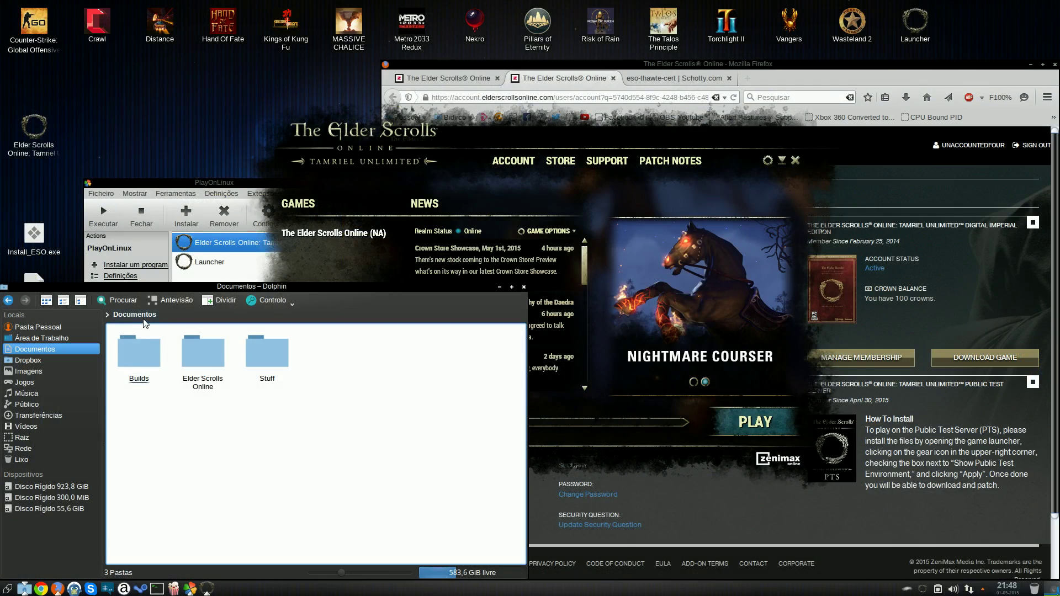
click(203, 388)
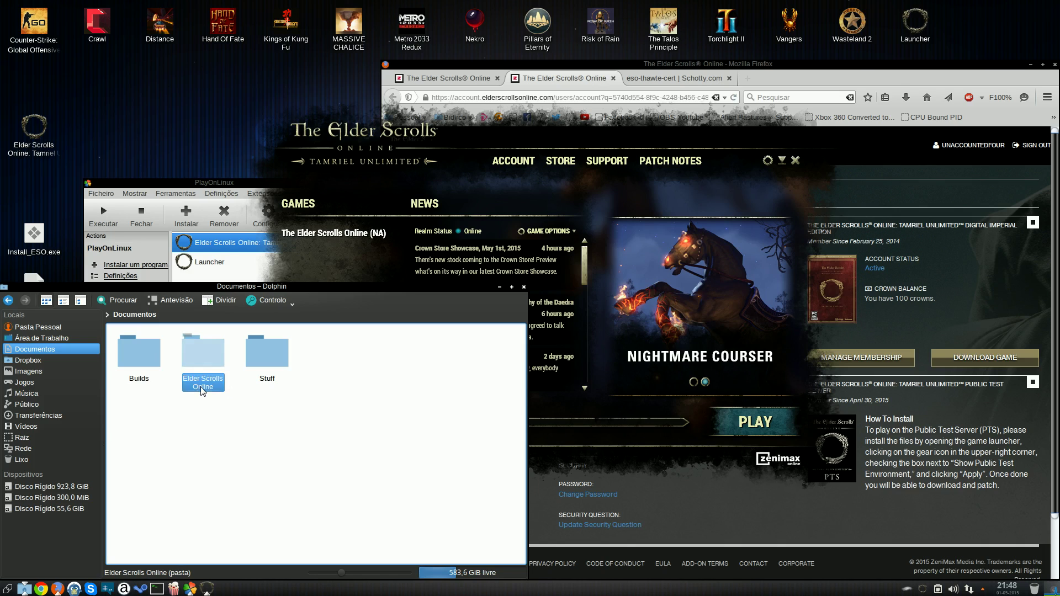
double_click(202, 388)
double_click(142, 366)
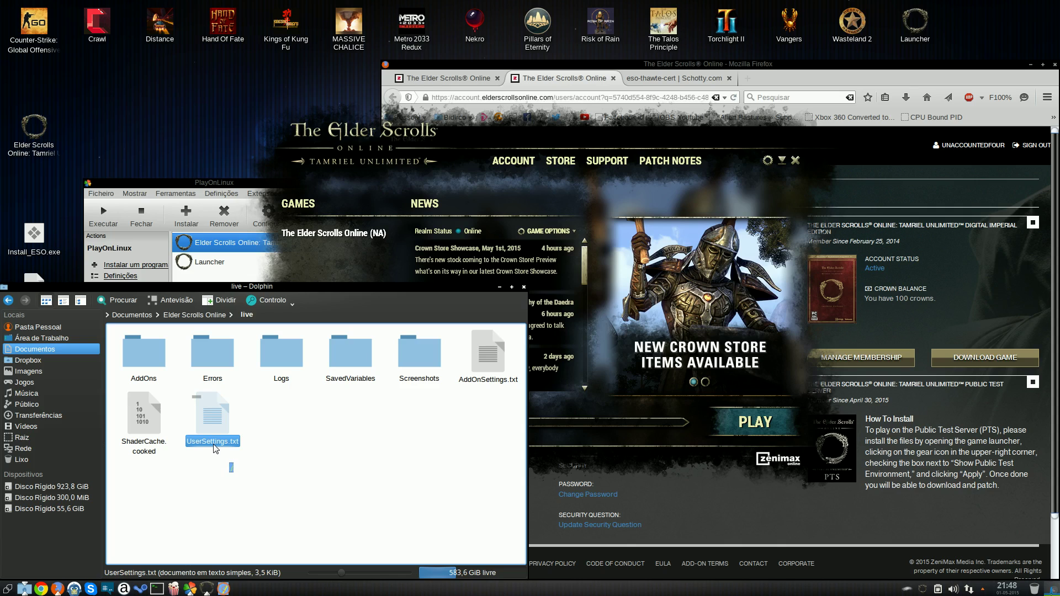
Open UserSettings.txt in Kate, search 'grap' to confirm GraphicsDriver is "OPENGL", then close Kate and Dolphin
click(225, 444)
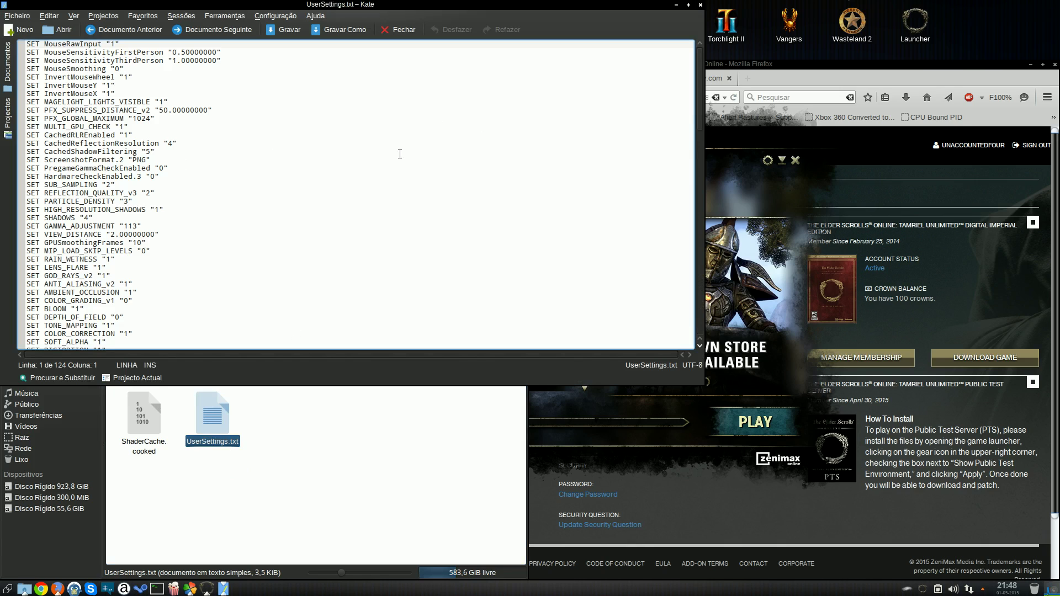
key(ctrl+f)
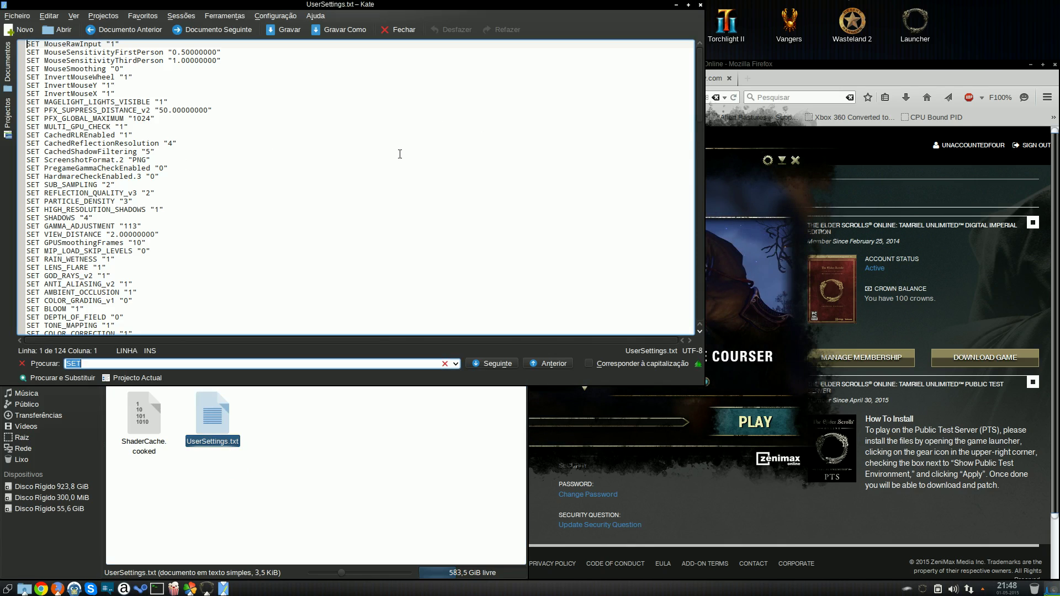
key(BackSpace)
text(grapg)
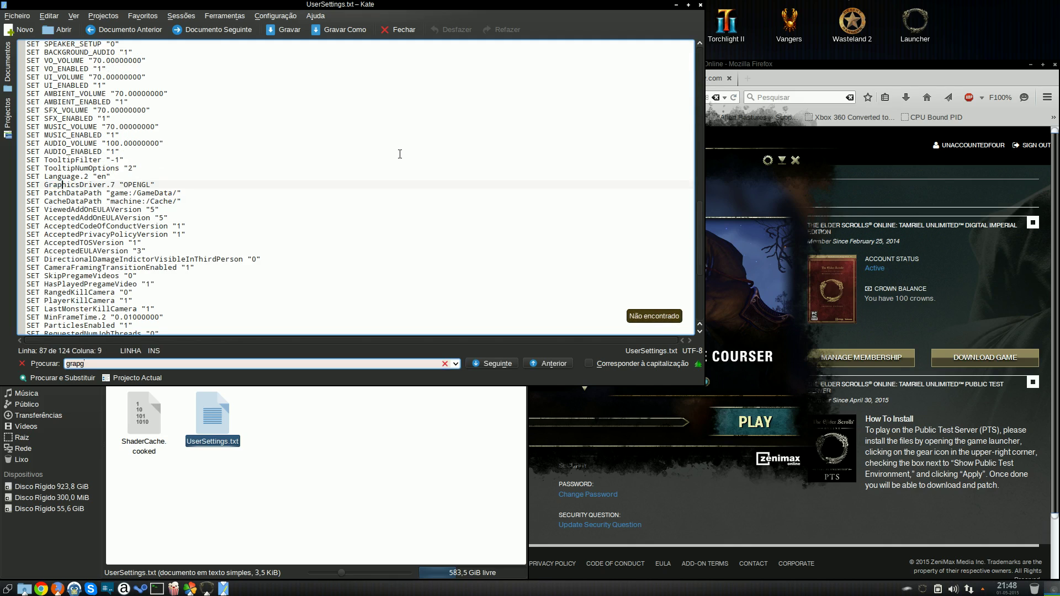
key(BackSpace)
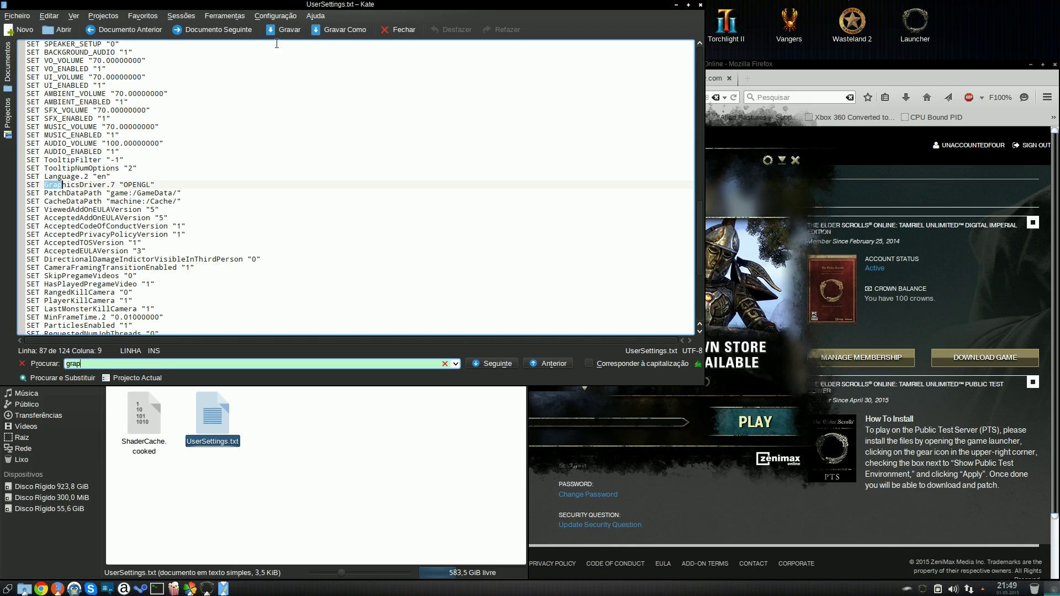
click(700, 7)
key(ctrl+q)
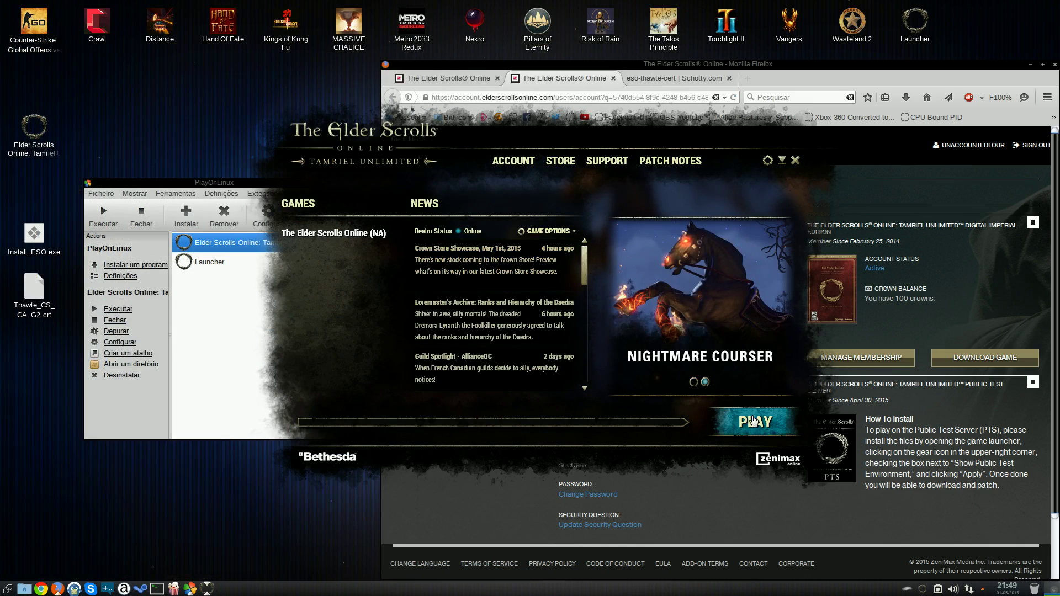
Launch the game with PLAY and log in by entering the account password
click(754, 424)
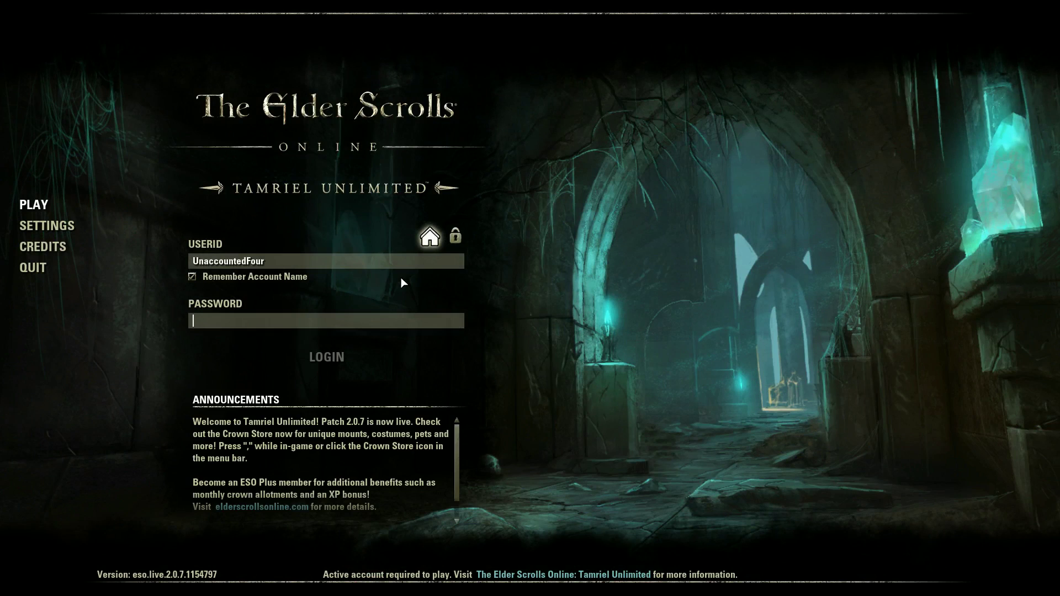
text(*****************)
key(Return)
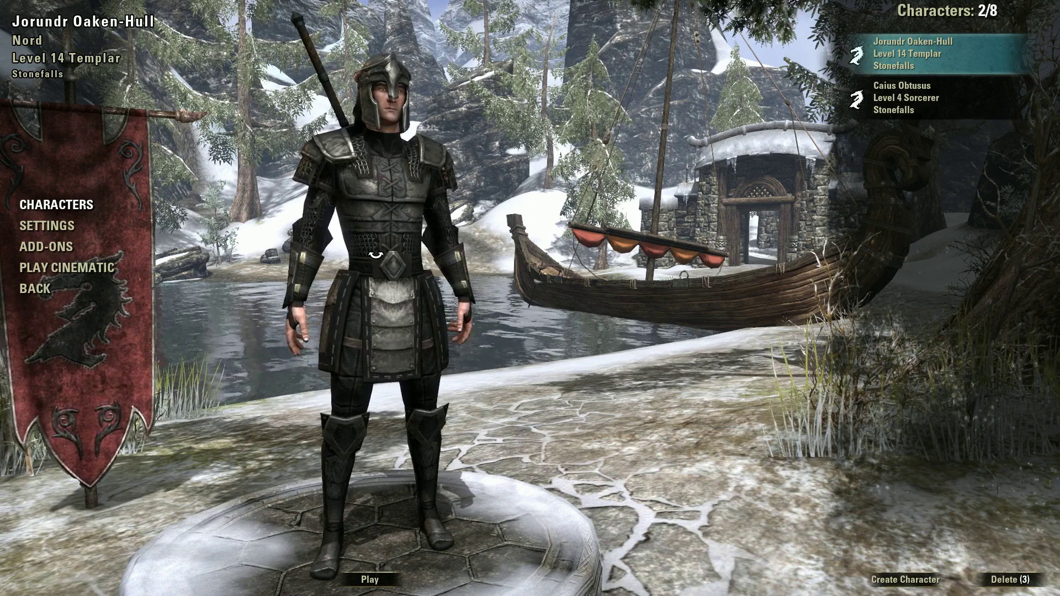
Rotate and preview the Level 14 Templar and Level 4 Sorcerer, then enter the world as the Templar
drag(376, 254, 309, 255)
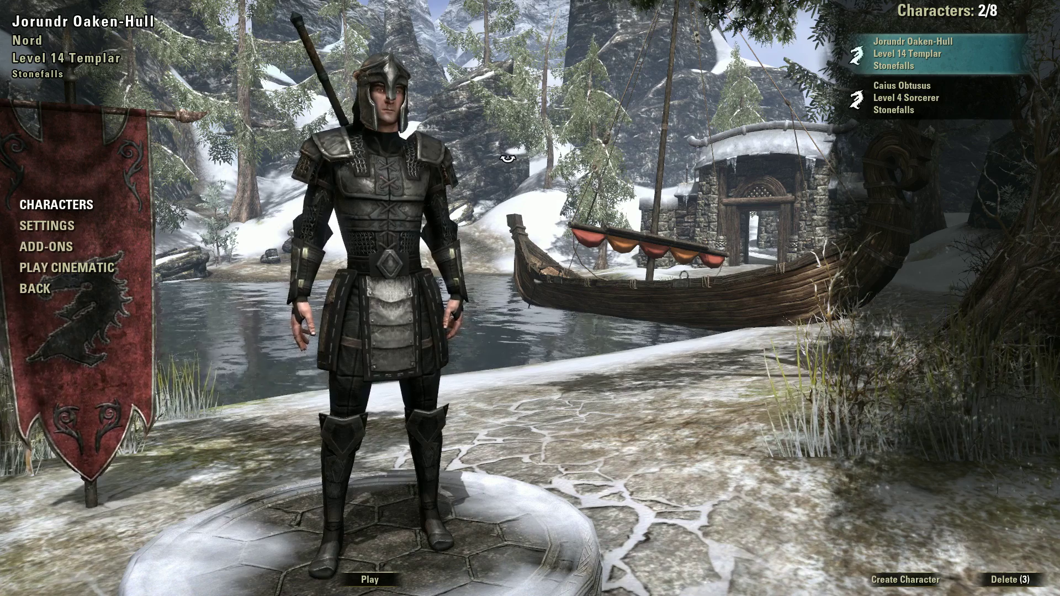
key(Down)
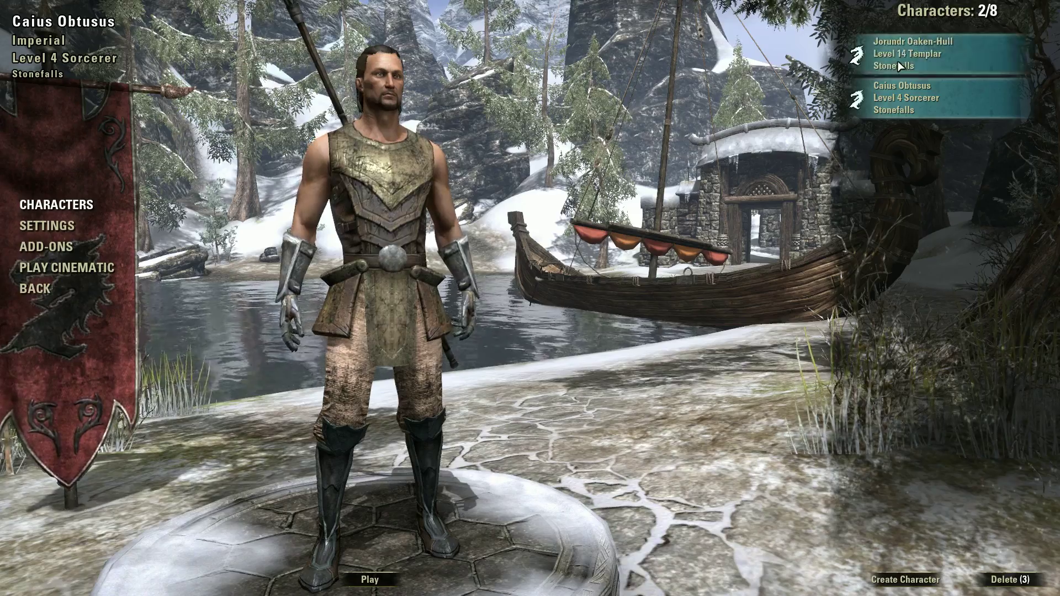
click(910, 54)
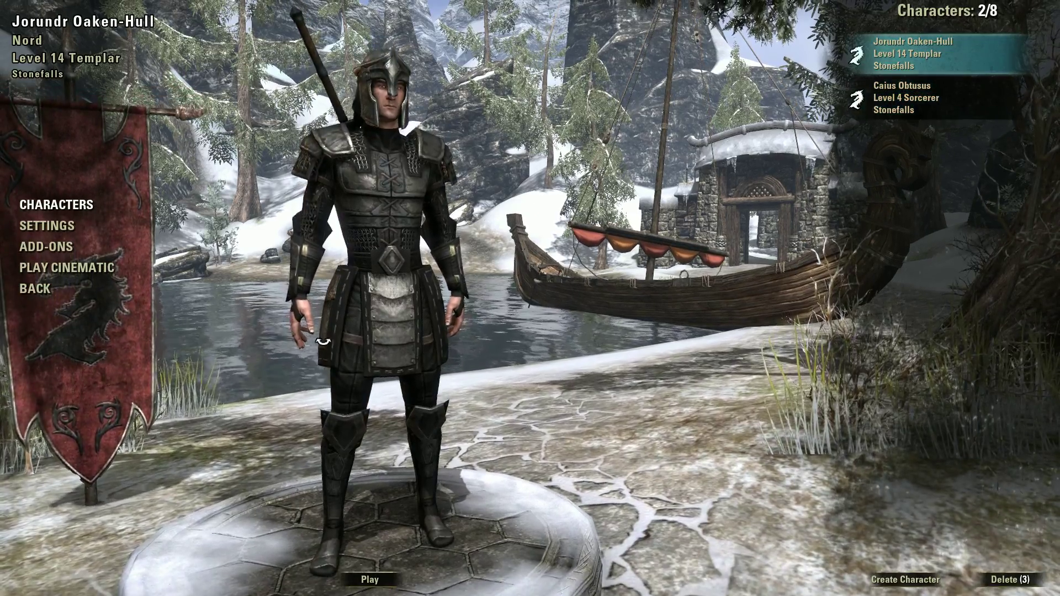
click(369, 579)
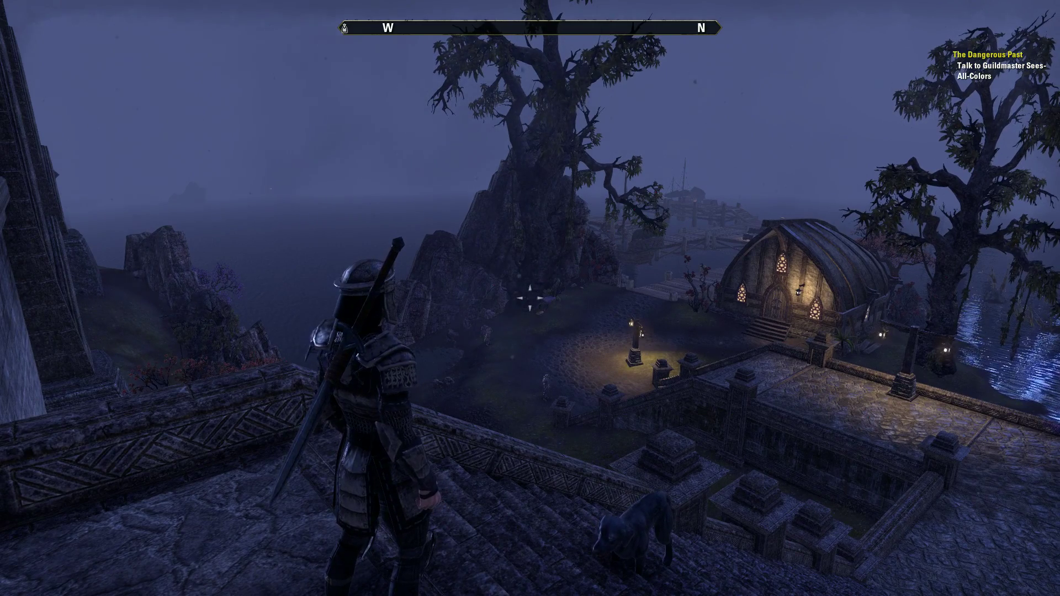
Walk the Templar down the stone stairs, across the bridge, to the railing above the water
key(w)
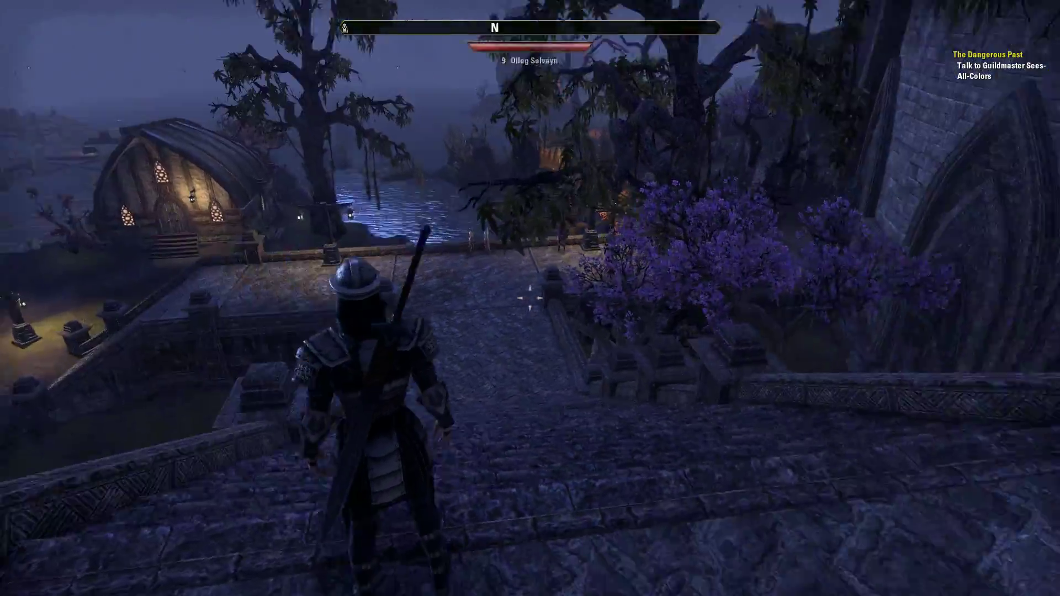
key(w)
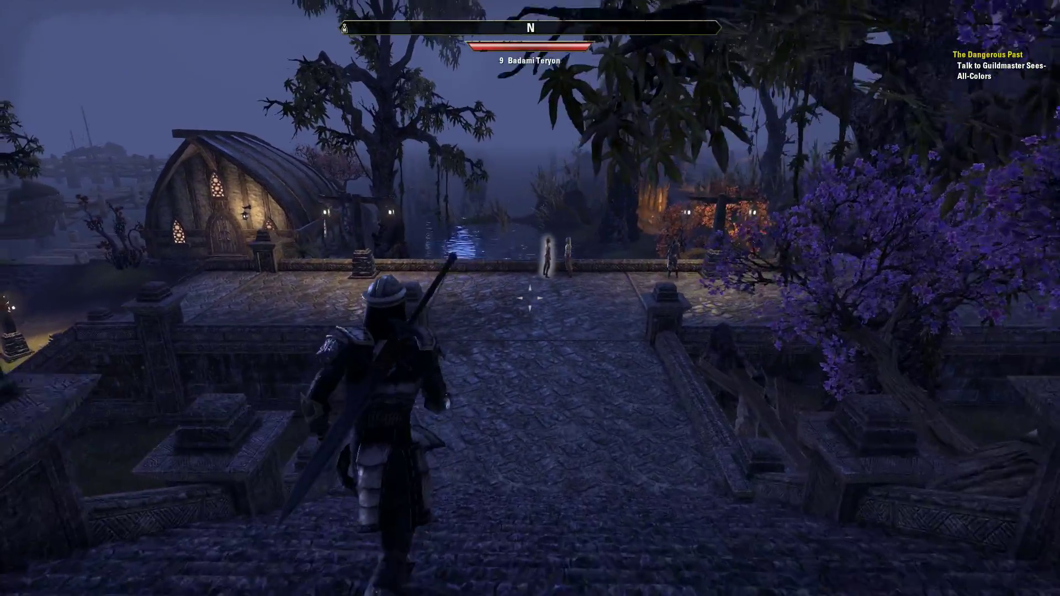
key(w)
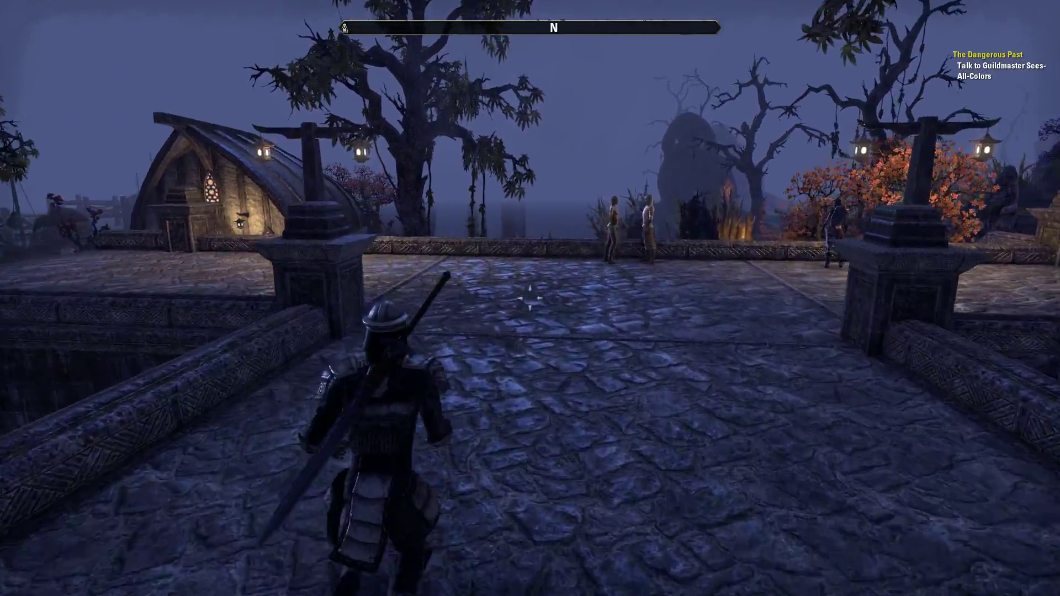
key(w)
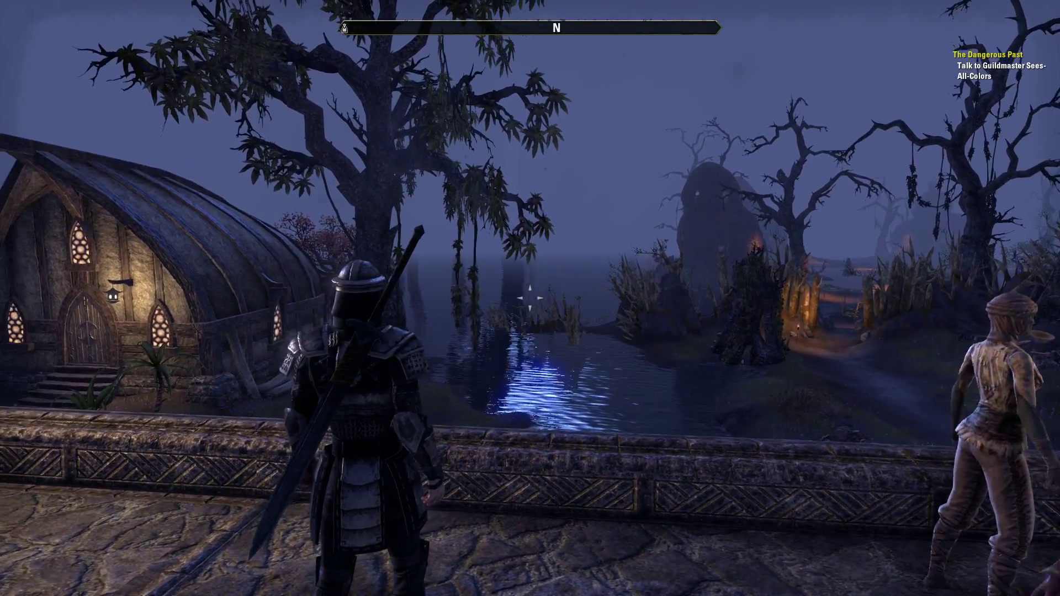
key(w)
key(w)
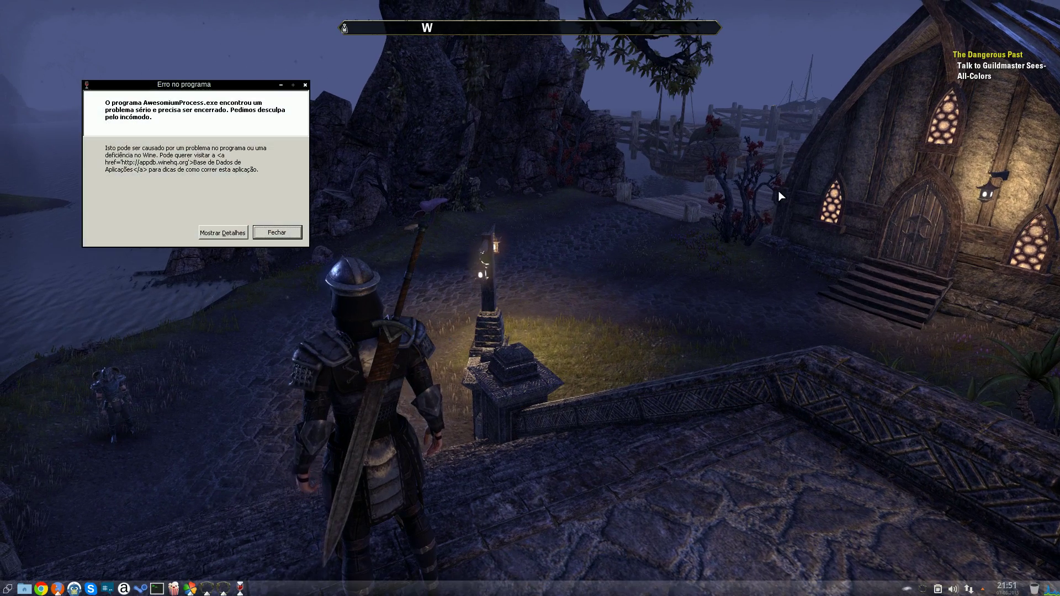
Dismiss the AwesomiumProcess.exe crash dialog and run the Templar along the terrace toward the building
drag(191, 90, 238, 135)
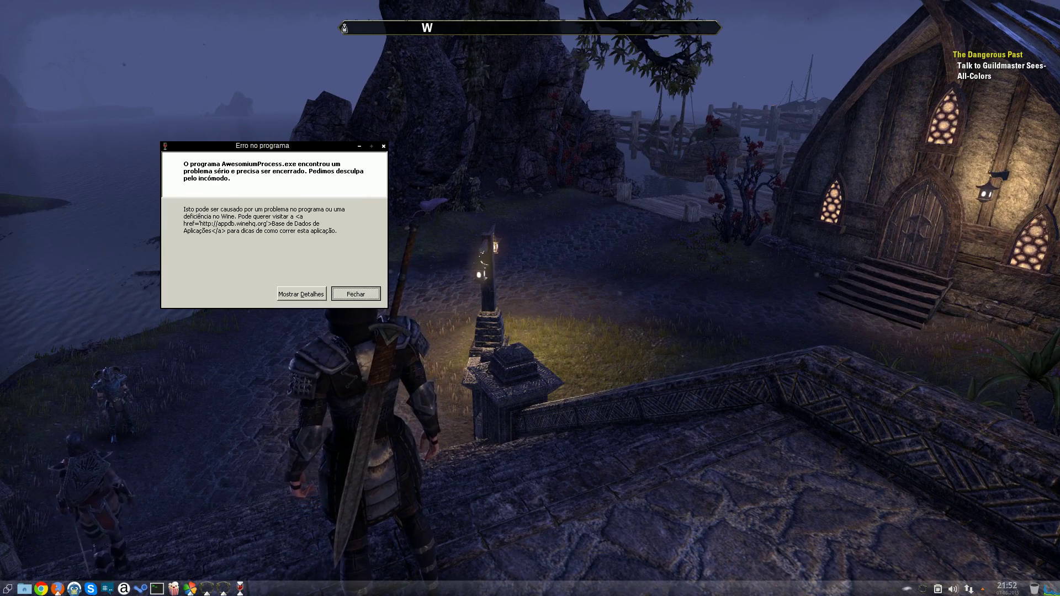
key(Return)
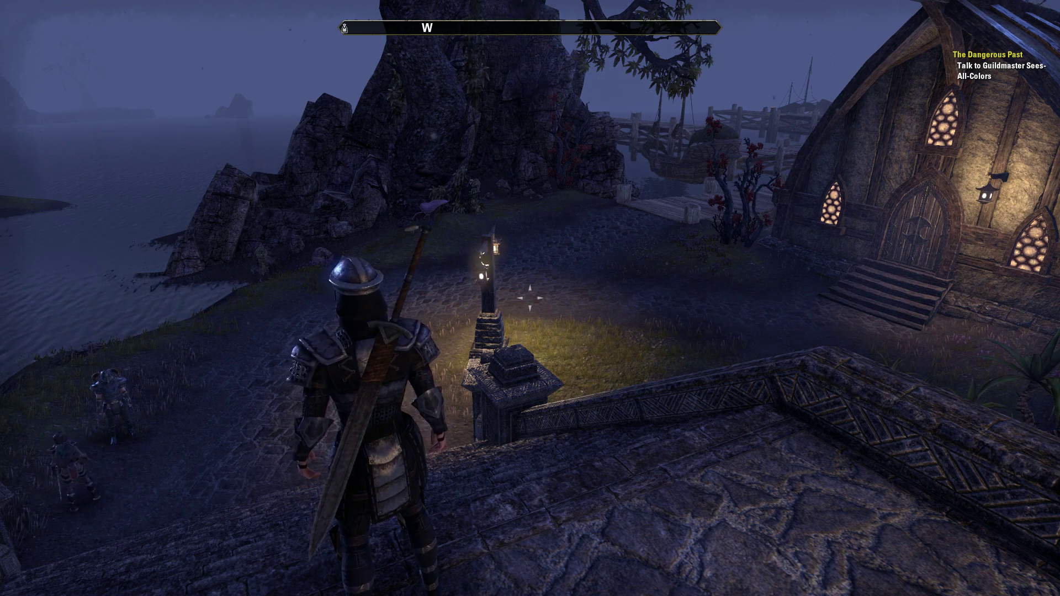
mouse_move(529, 298)
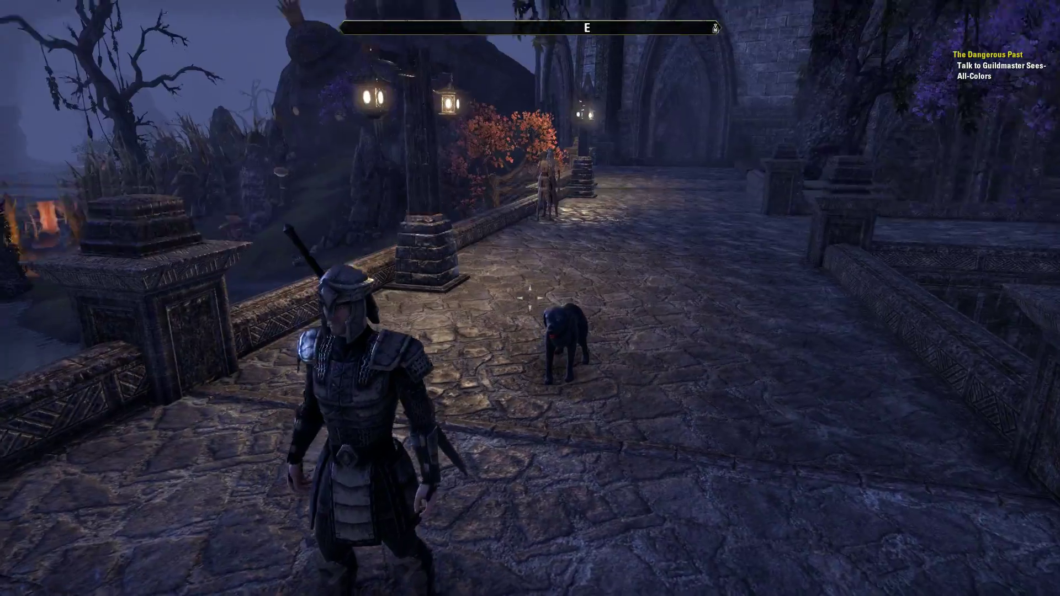
key(w)
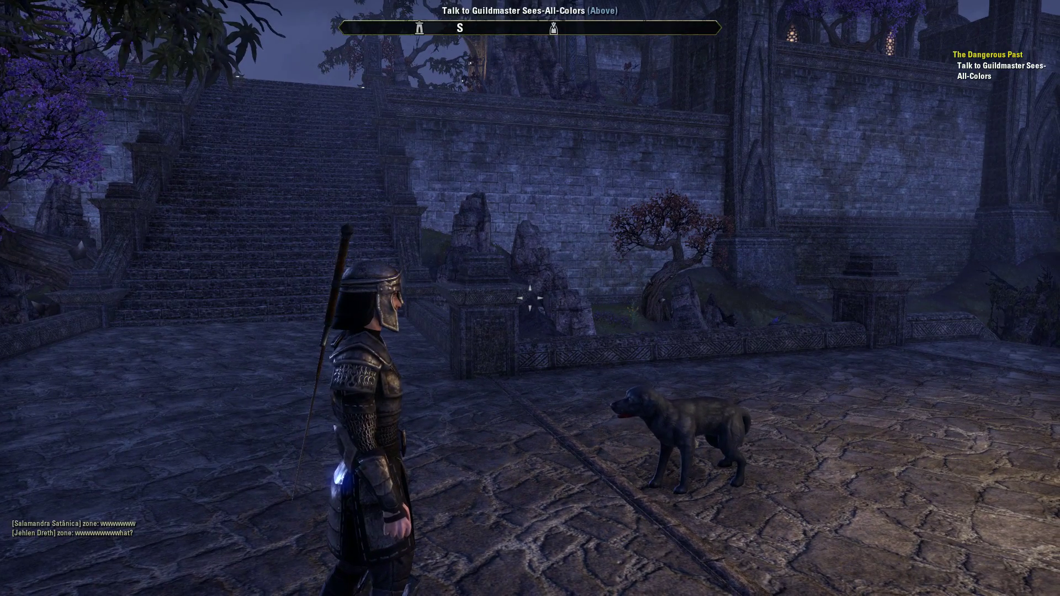
Run forward across the courtyard past the dog toward the wall
key(w)
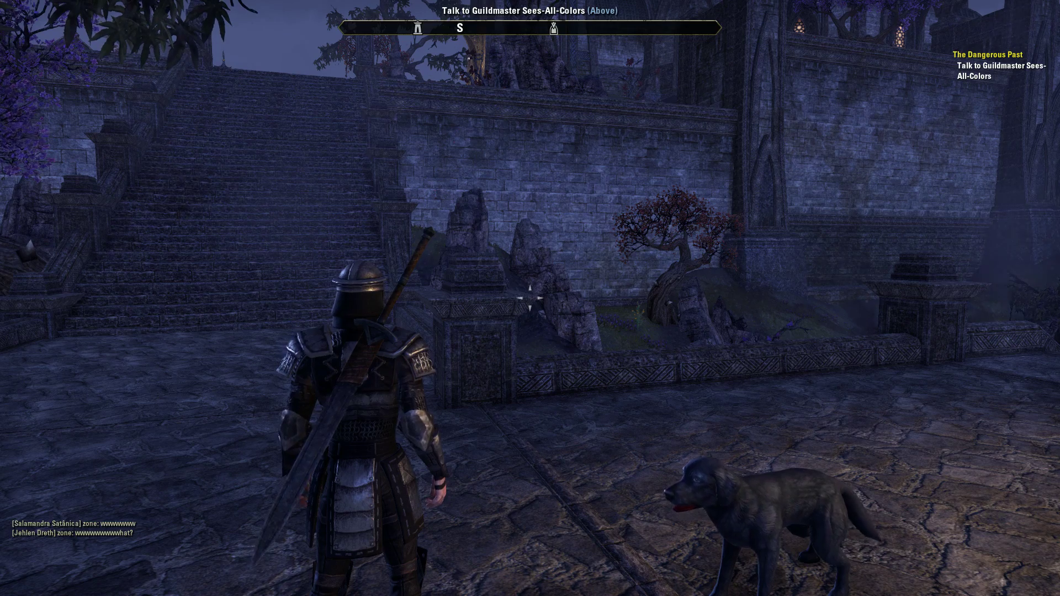
Run up the wide stone staircase and follow the lantern-lit path onto the upper terrace
key(w)
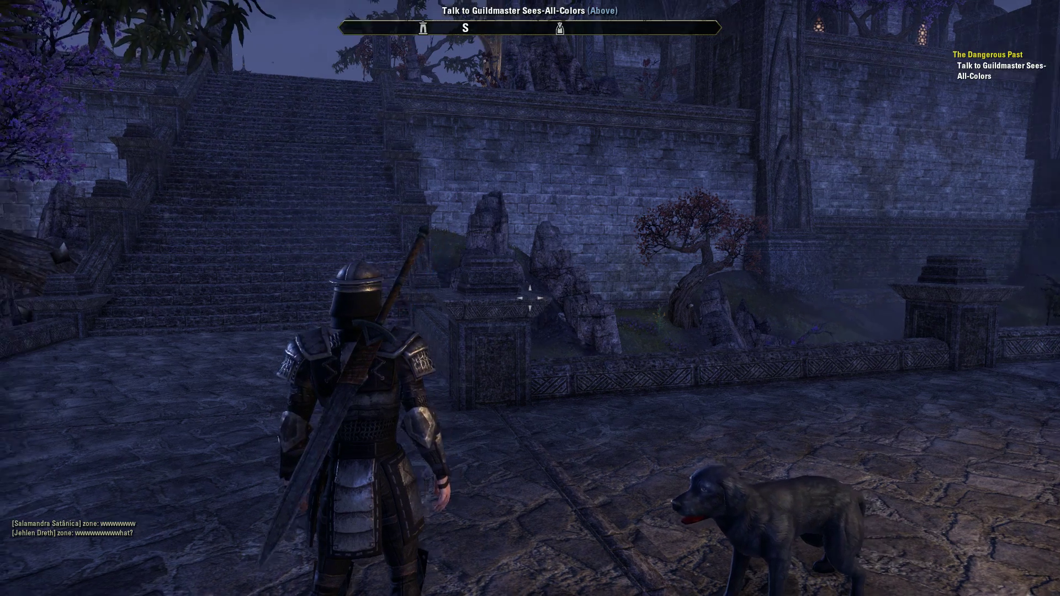
key(w)
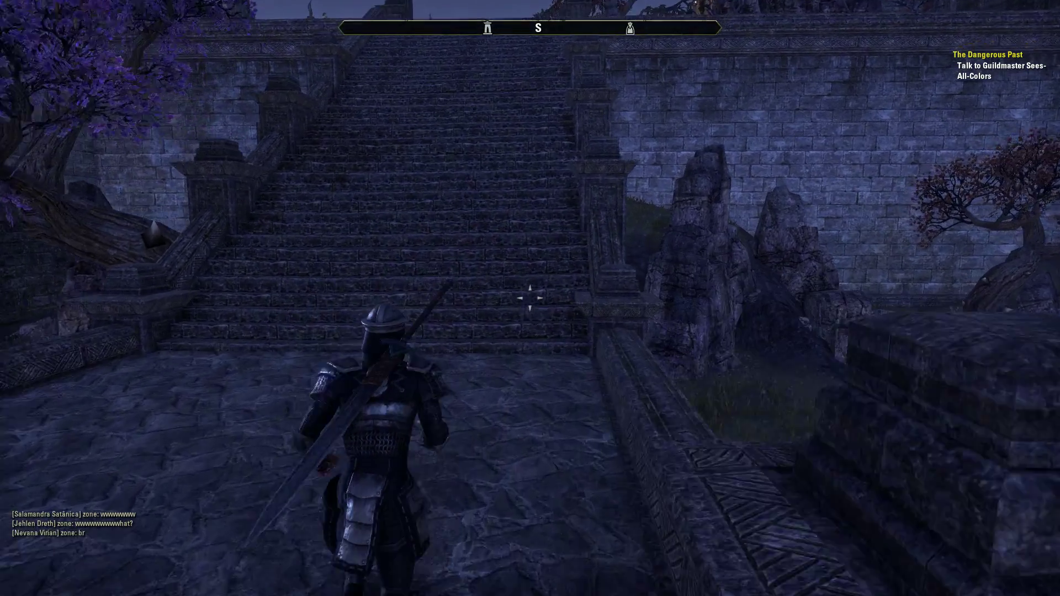
key(w)
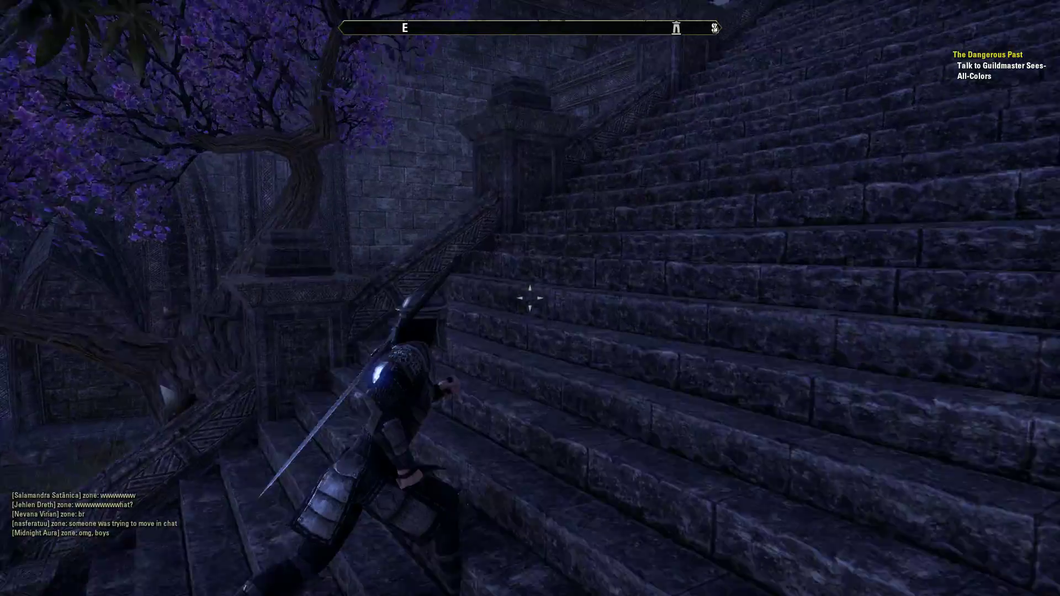
key(w)
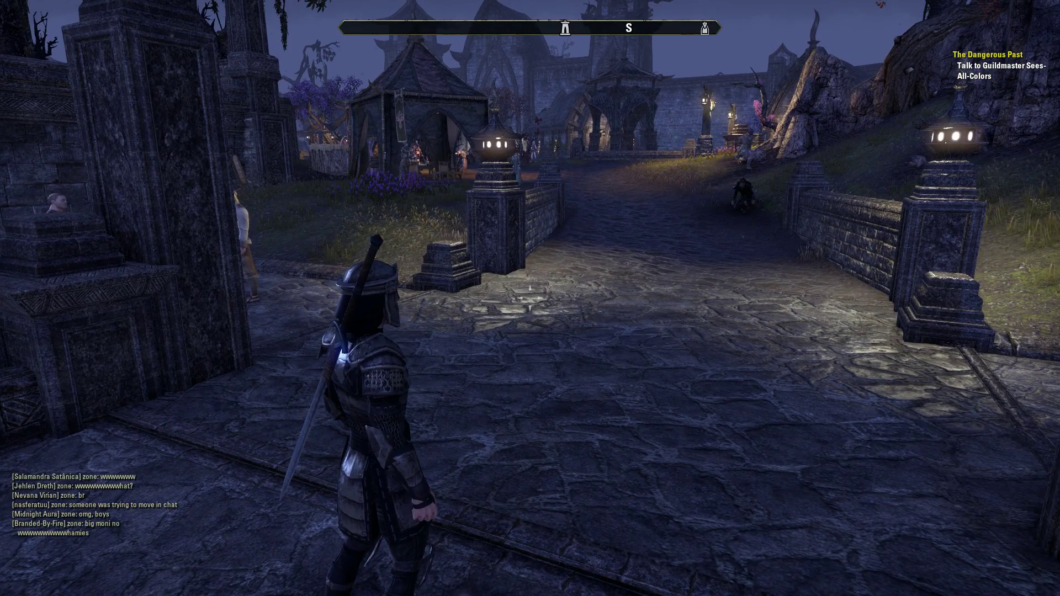
key(w)
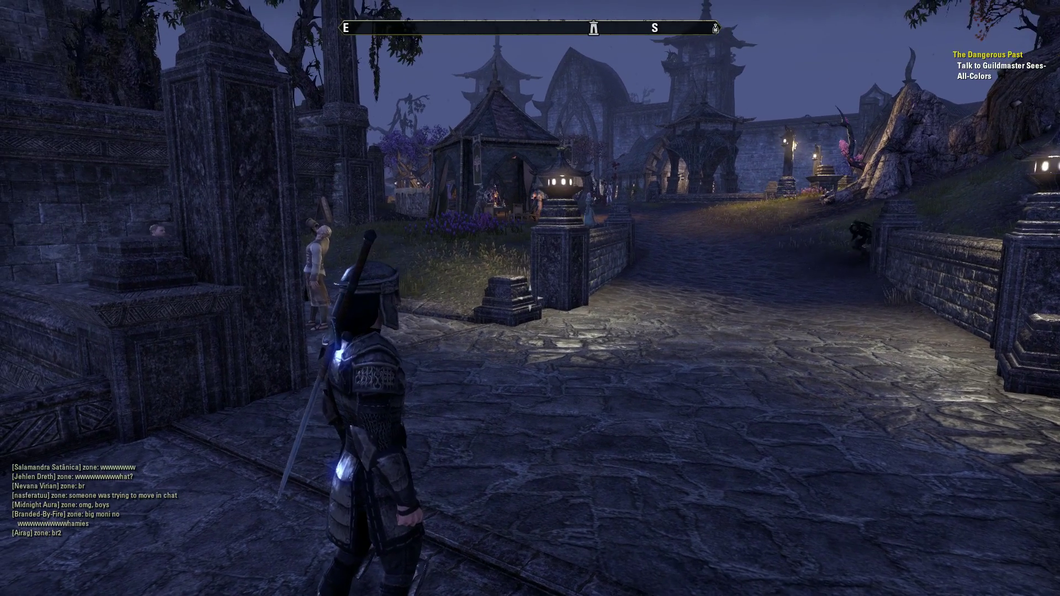